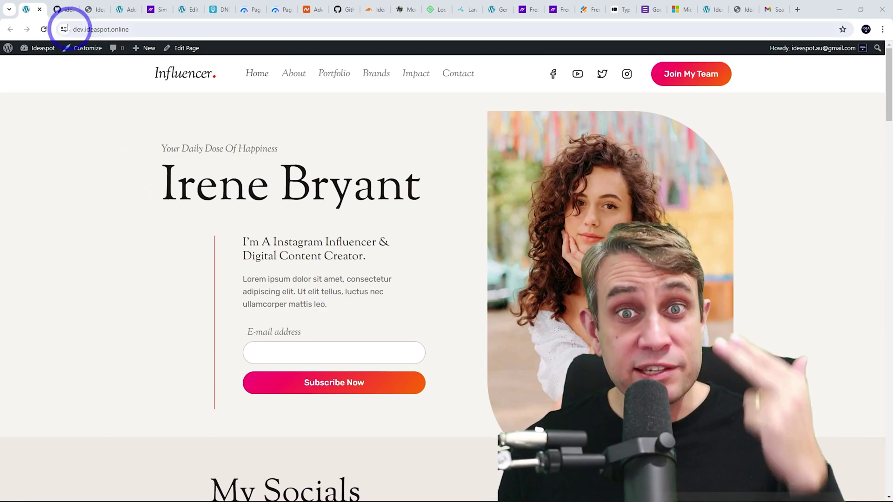
# - Browse the site's GitHub repository, the live ideaspot.online site, the static plugin search, and the Local and Laragon websites
pyautogui.click(63, 10)
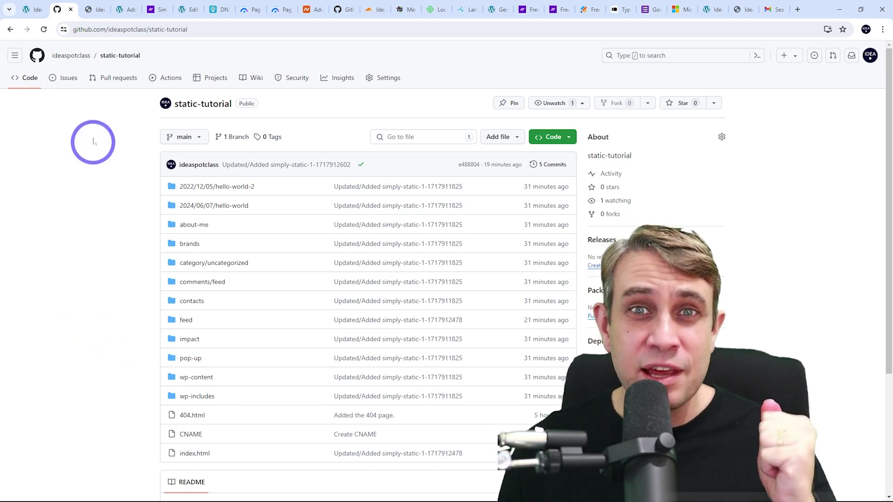
pyautogui.click(93, 9)
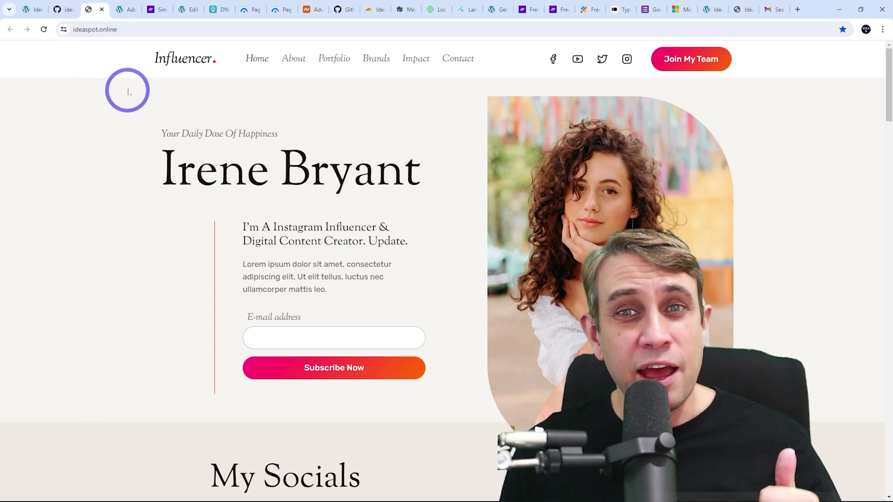
pyautogui.click(119, 9)
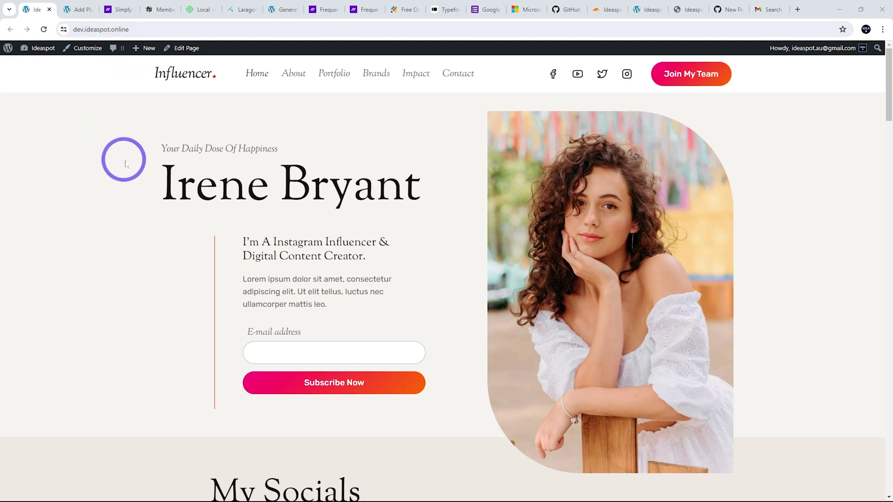
pyautogui.click(197, 10)
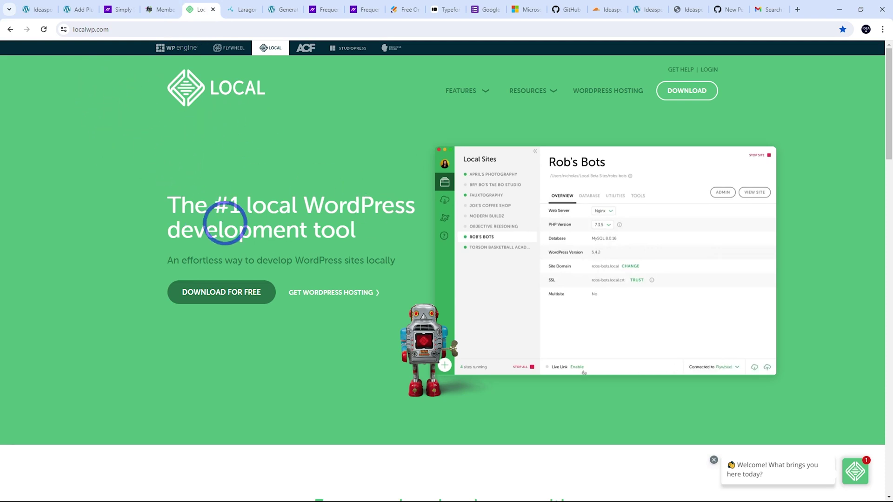
pyautogui.click(242, 10)
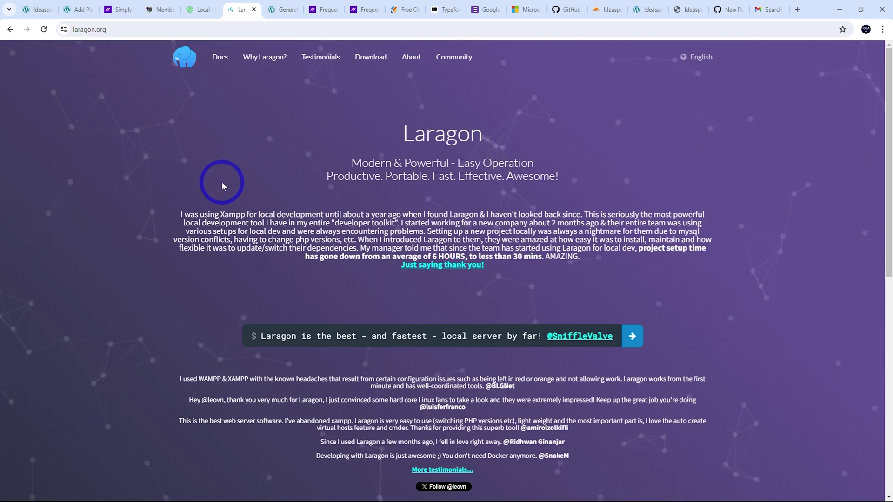
# - Confirm Simply Static is Active in the 'static' plugin results and view its Developer, Single and Agency pricing plans
pyautogui.click(40, 9)
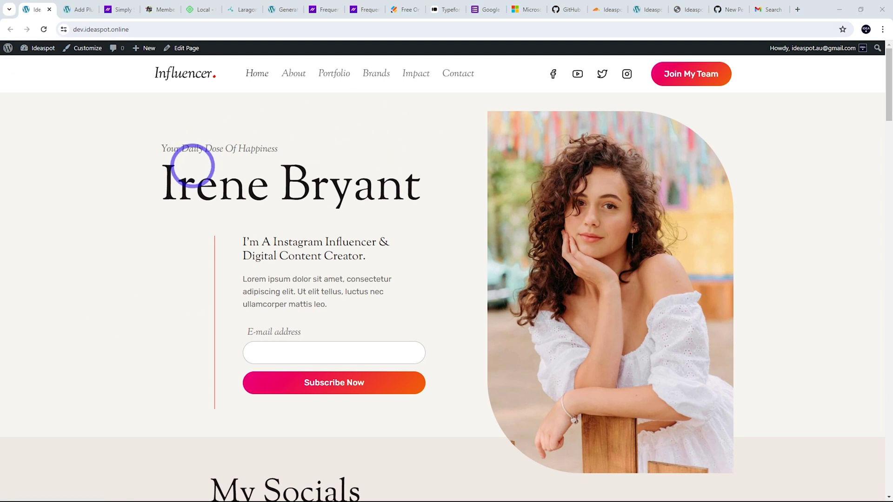
pyautogui.click(77, 9)
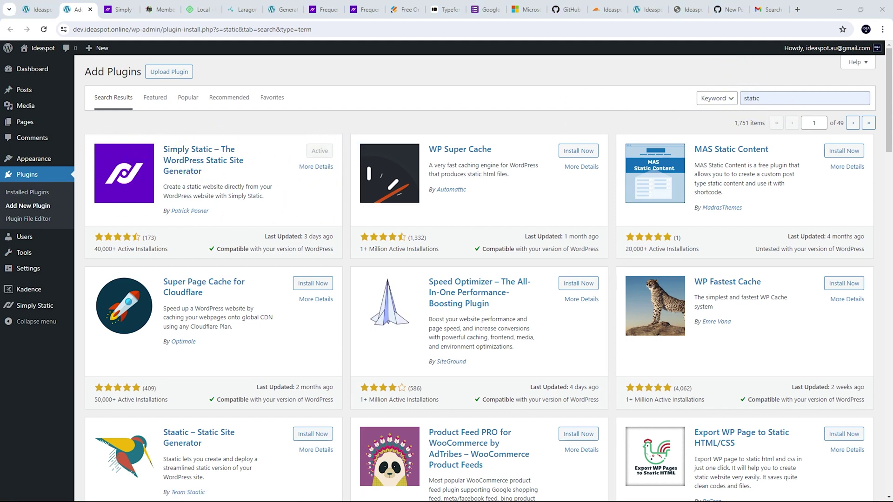
pyautogui.click(119, 10)
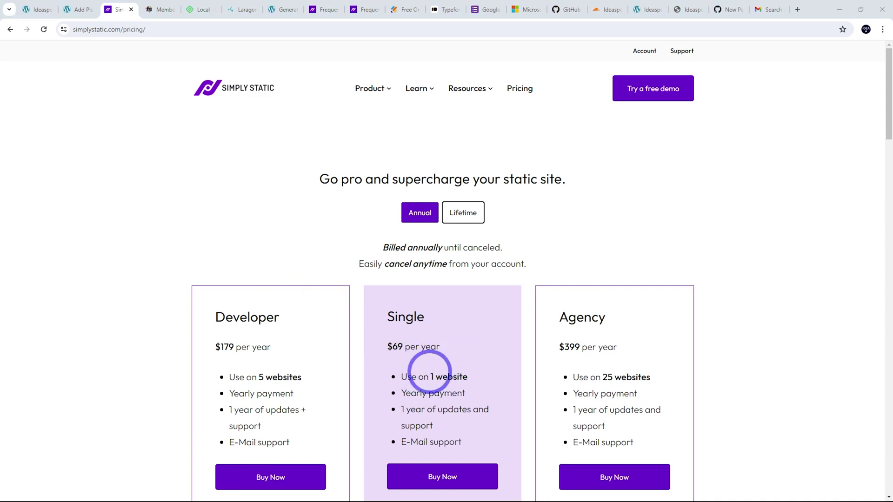
# - Check the Freemius lifetime licence's two registered websites, then go back to the 'static' plugin results
pyautogui.click(154, 5)
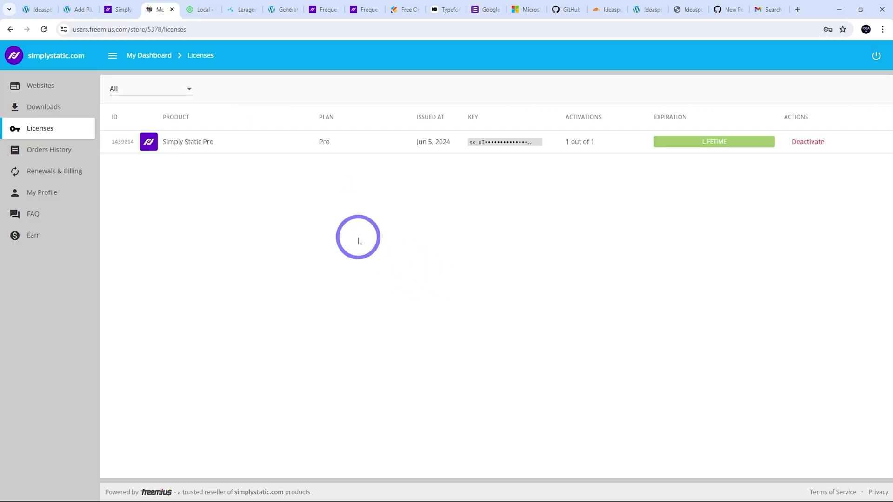
pyautogui.click(42, 88)
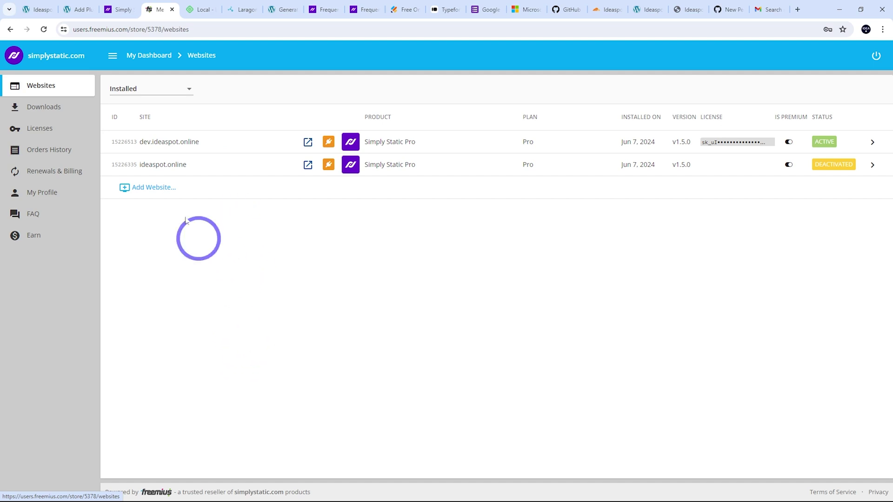
pyautogui.click(120, 11)
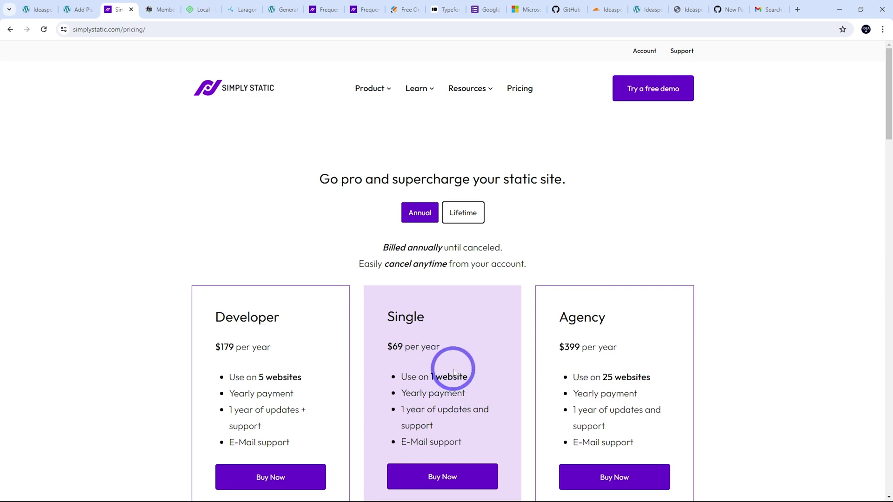
pyautogui.hotkey('ctrl', 'shift', 'Tab')
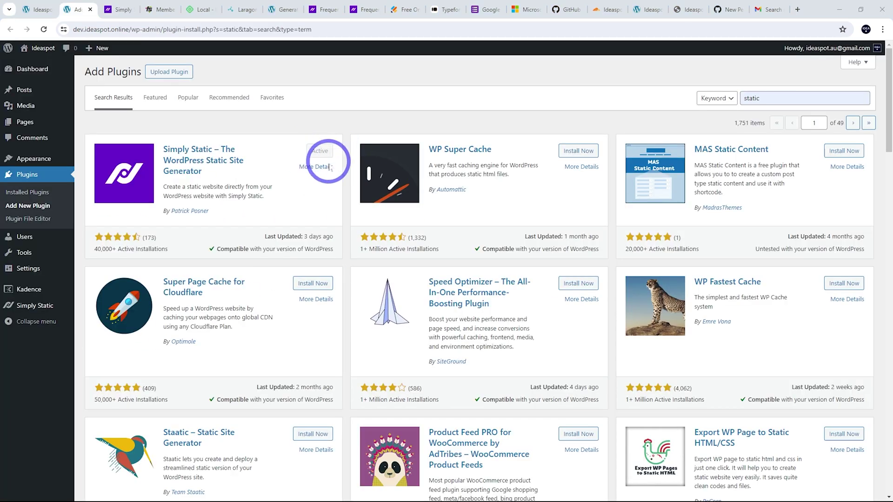
# - Open Simply Static's General settings and point out the example domain and /path/ in the Replacing URLs help text
pyautogui.click(36, 308)
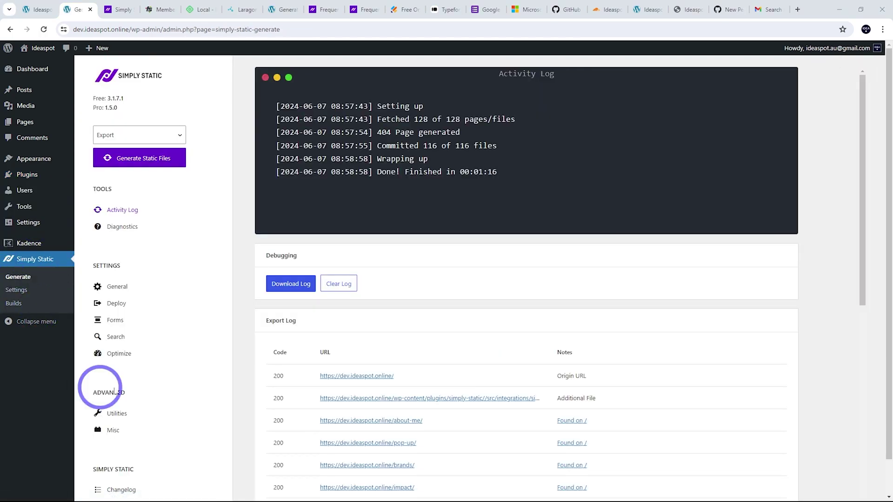
pyautogui.click(114, 293)
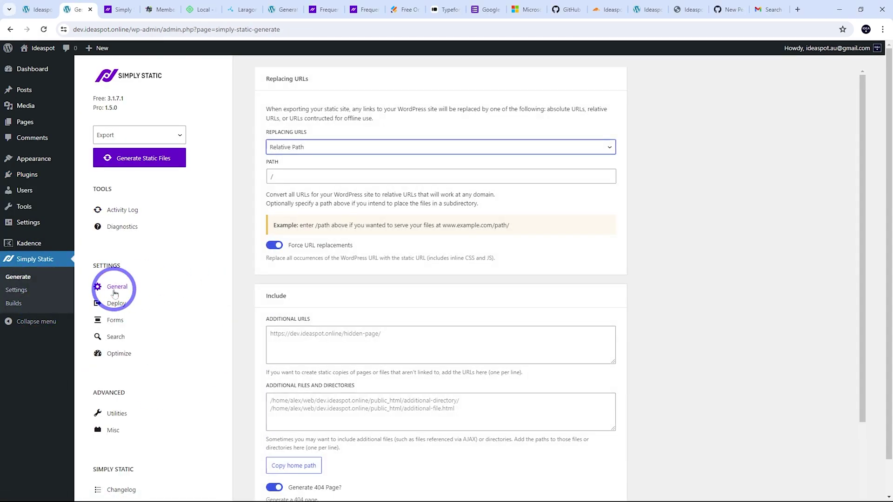
pyautogui.scroll(-1, 114, 293)
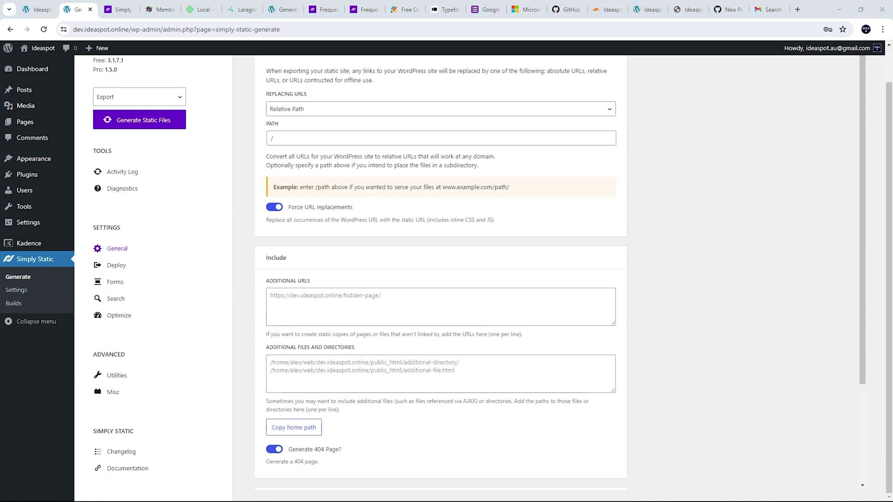
pyautogui.scroll(1, 574, 255)
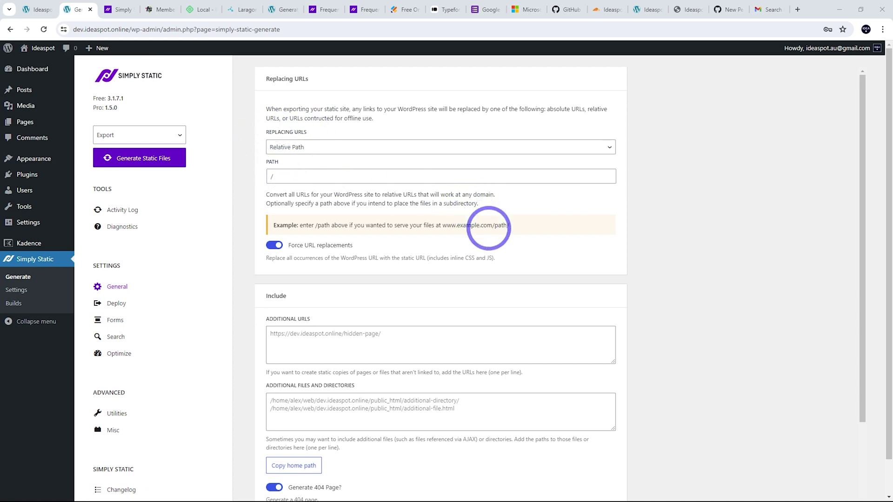
pyautogui.moveTo(492, 226); pyautogui.dragTo(436, 226)
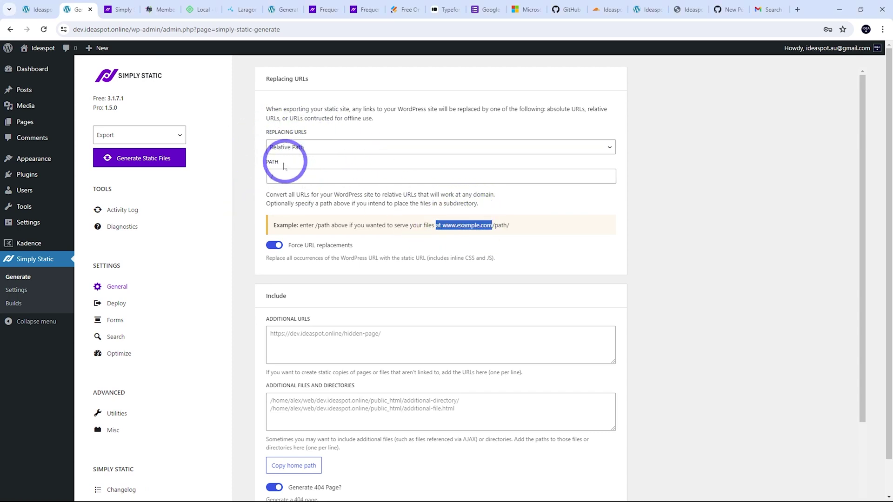
pyautogui.click(479, 225)
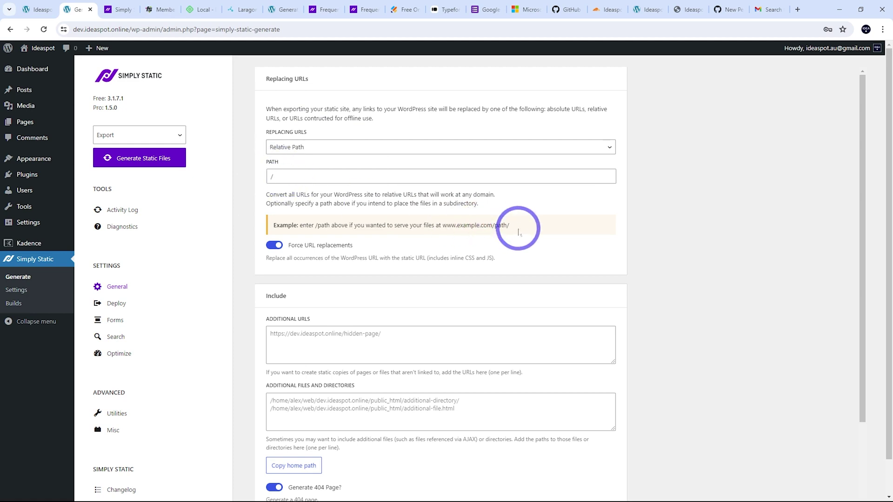
pyautogui.moveTo(514, 226)
pyautogui.mouseDown()
pyautogui.moveTo(497, 226)
pyautogui.moveTo(506, 239)
pyautogui.mouseUp()
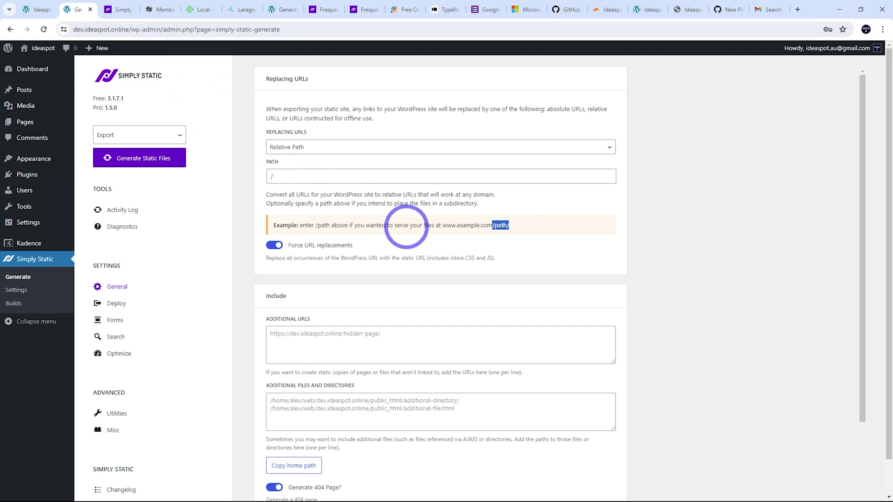
pyautogui.click(426, 225)
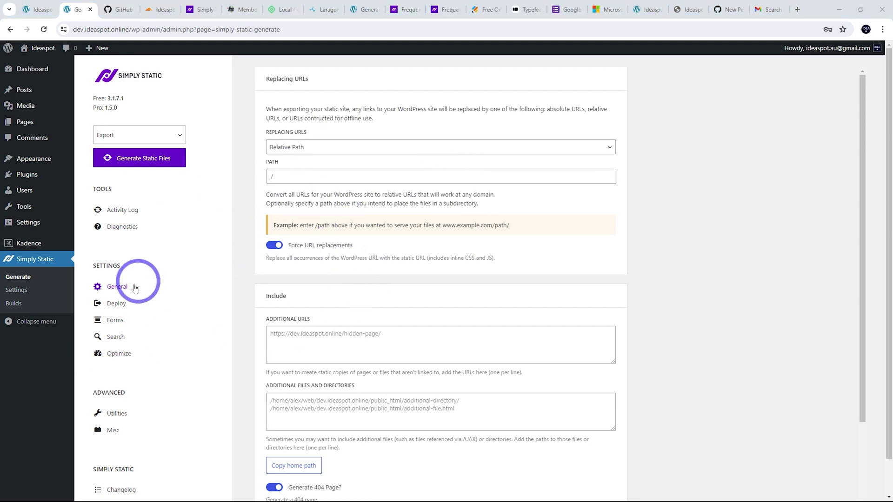
# - View Simply Static's Deploy settings (ZIP Archive), then the GitHub Desktop download page
pyautogui.click(114, 303)
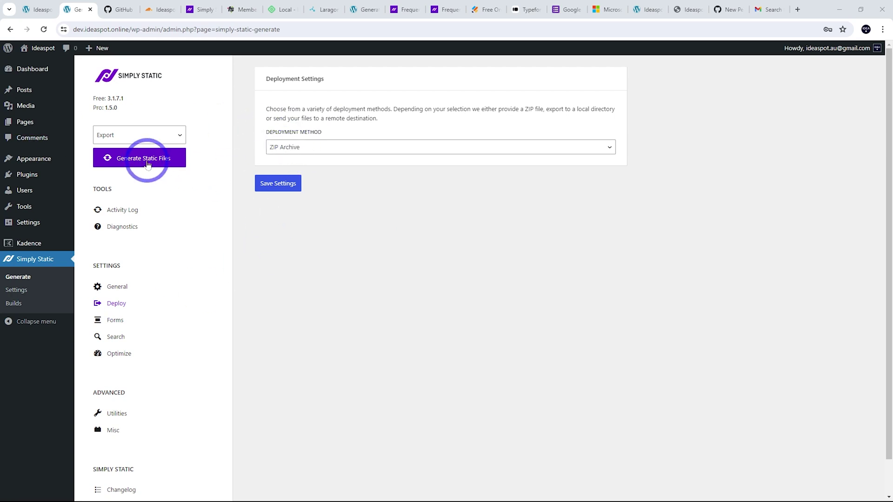
pyautogui.click(117, 10)
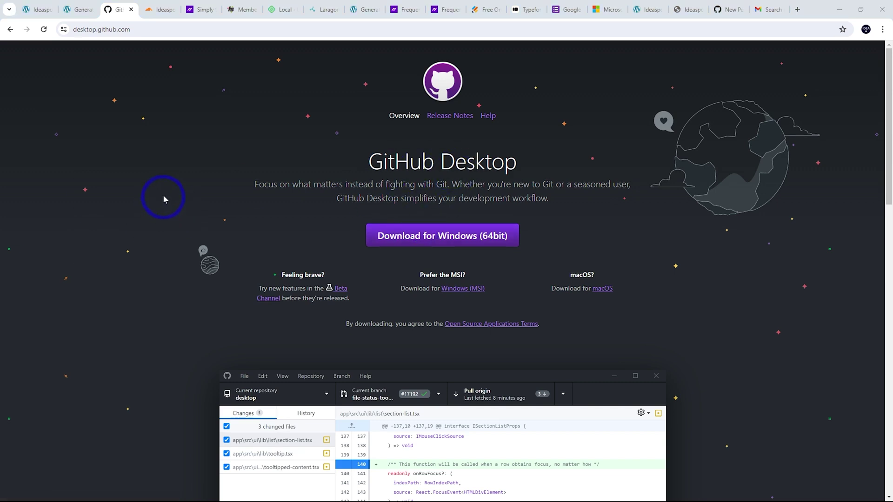
# - Look at Cloudflare Pages' upload page for eart-test, then return to Simply Static's Deploy settings
pyautogui.click(161, 9)
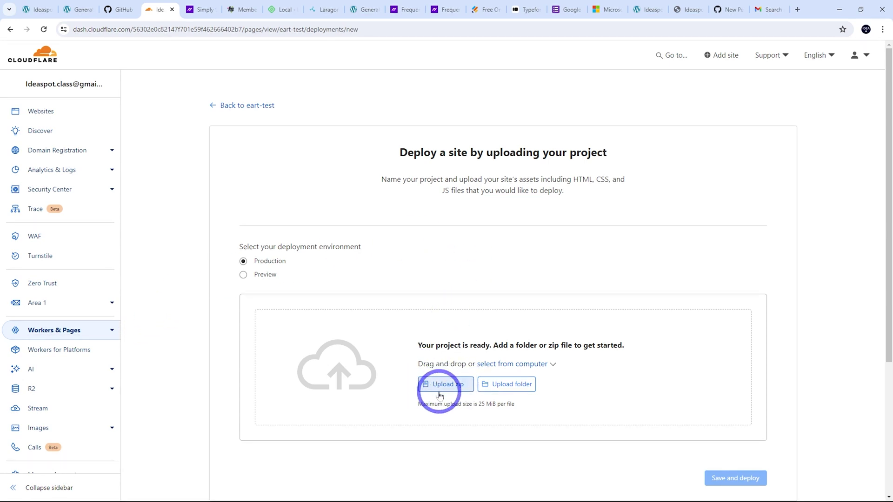
pyautogui.hotkey('ctrl', '2')
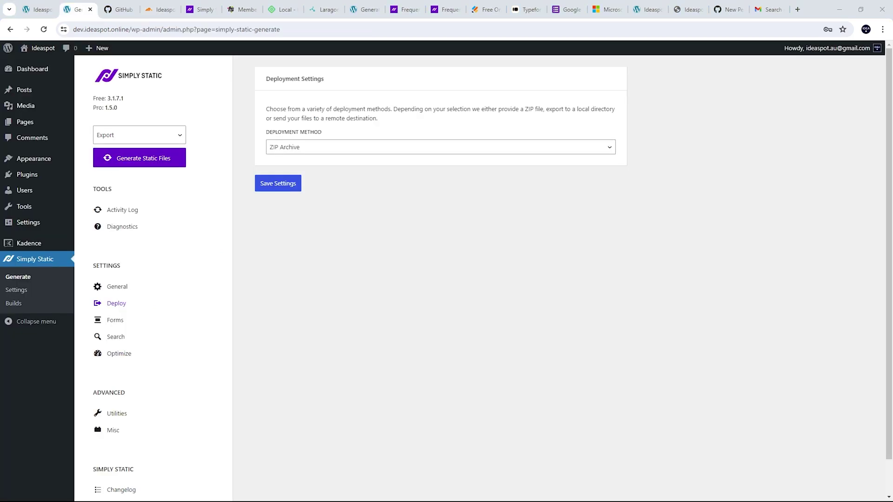
# - Choose GitHub as Simply Static's deployment method
pyautogui.click(296, 149)
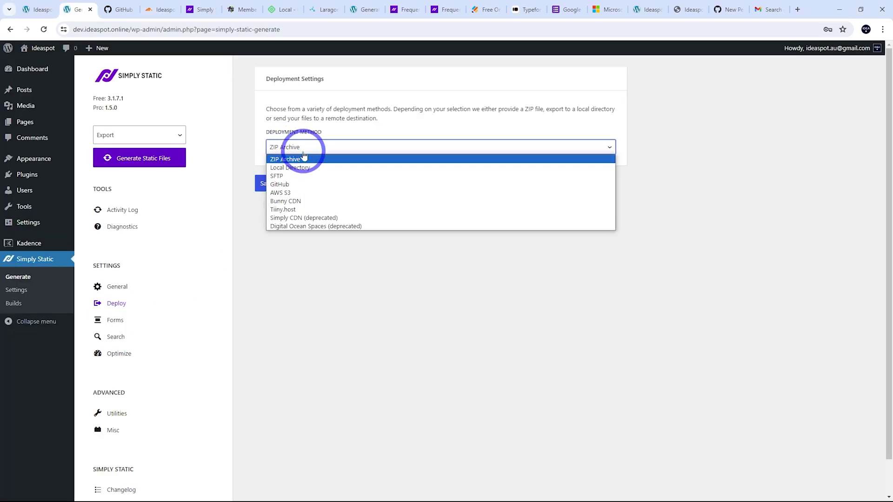
pyautogui.click(278, 186)
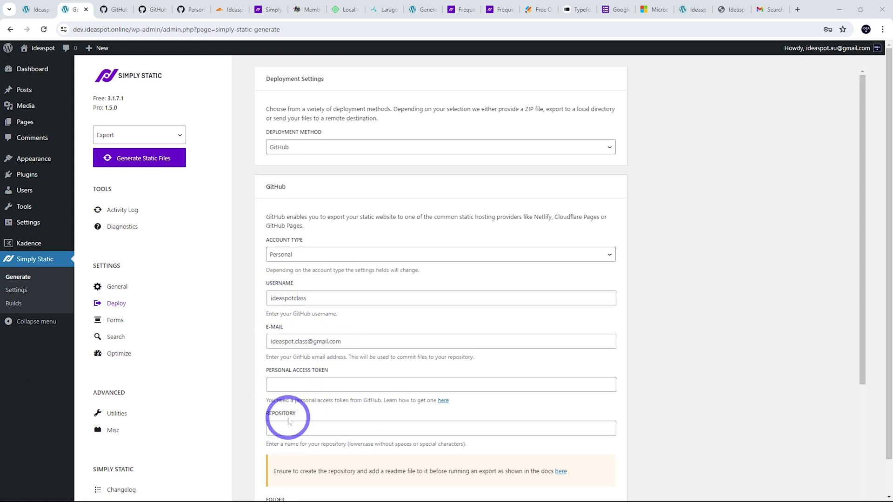
# - Create a GitHub repository named static-tutorial, with static-tutorial as its description
pyautogui.click(121, 9)
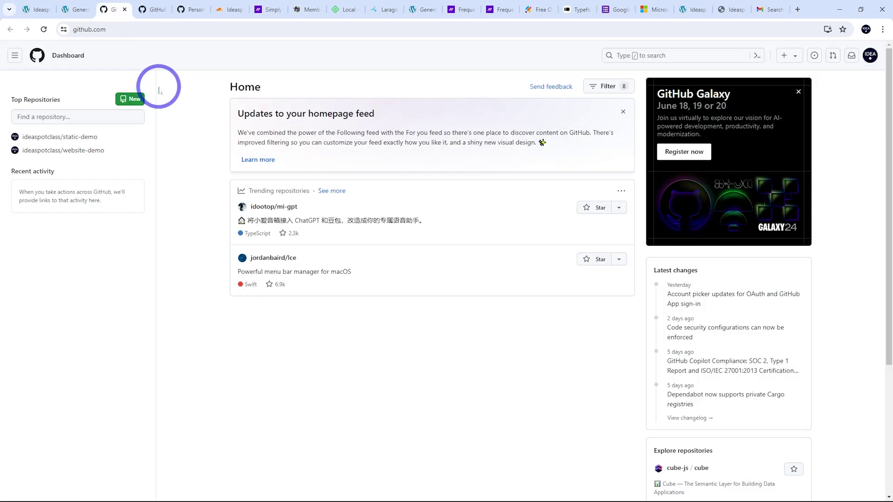
pyautogui.click(133, 103)
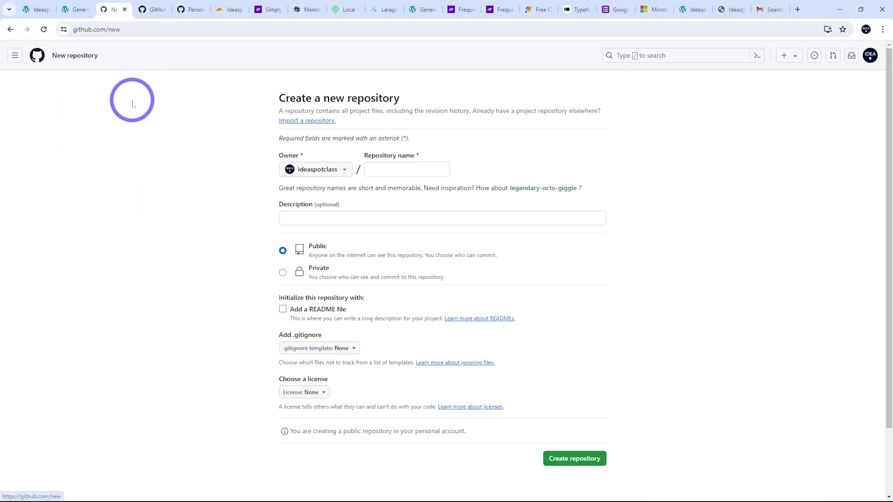
pyautogui.write('static-tutorial')
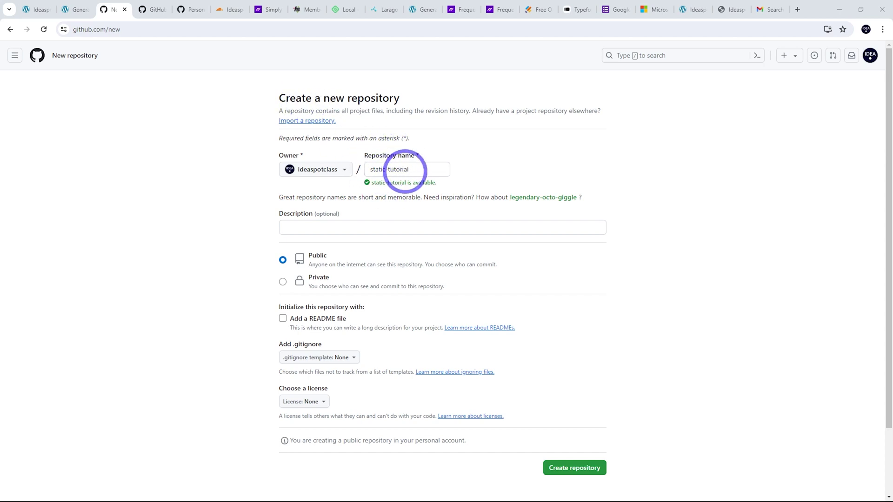
pyautogui.click(305, 228)
pyautogui.write('static-tutorial')
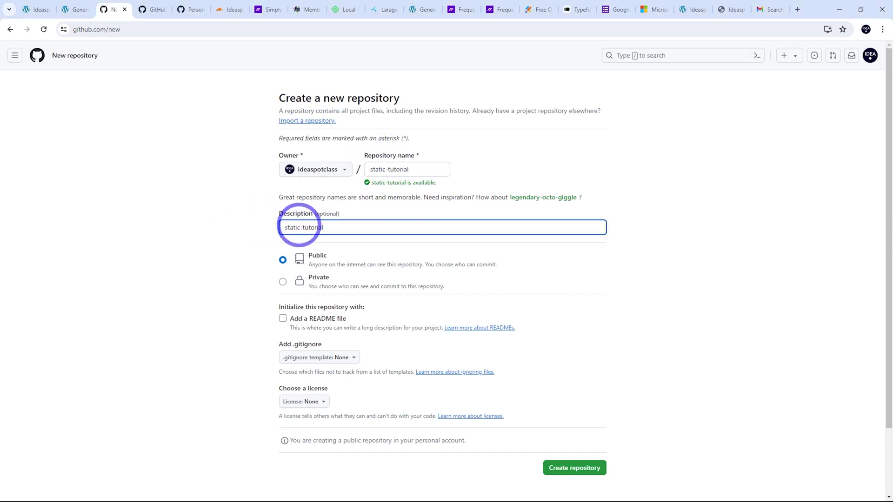
pyautogui.click(577, 468)
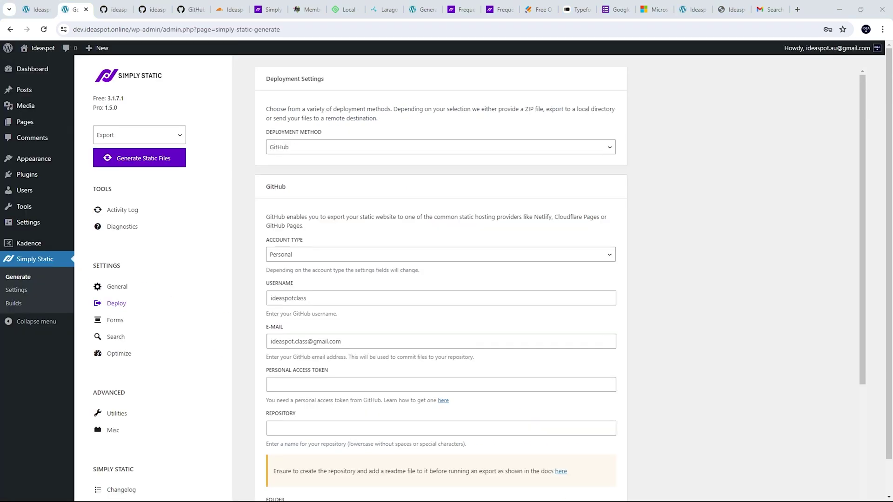
# - Enter static-tutorial as Simply Static's repository name and view the new repository page
pyautogui.click(289, 428)
pyautogui.write('static-tutorial')
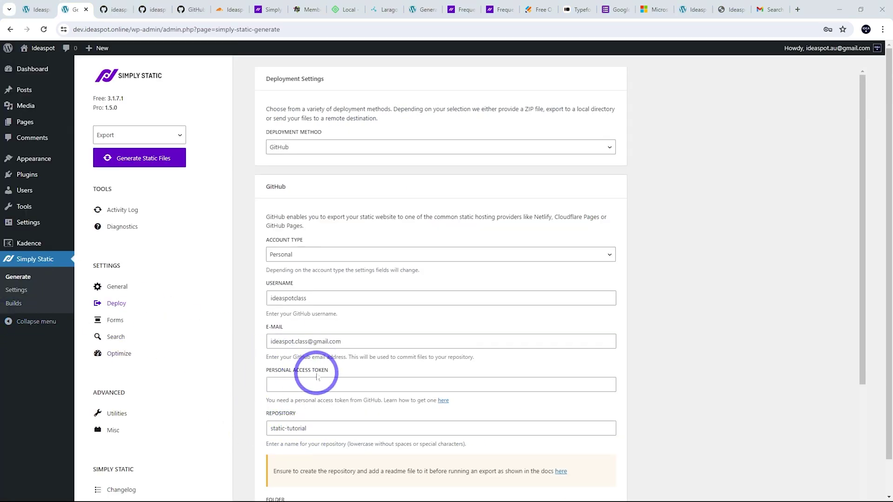
pyautogui.click(116, 6)
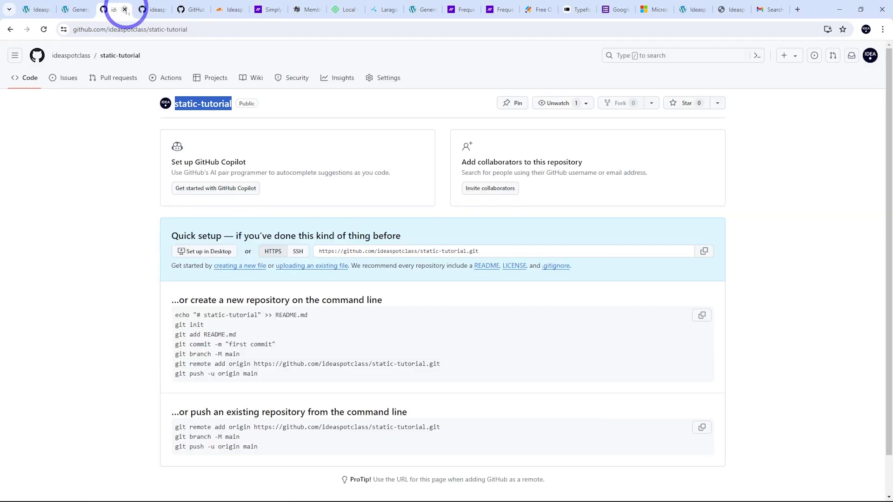
# - Navigate to GitHub's classic personal access tokens and show the Generate new token choices
pyautogui.click(871, 55)
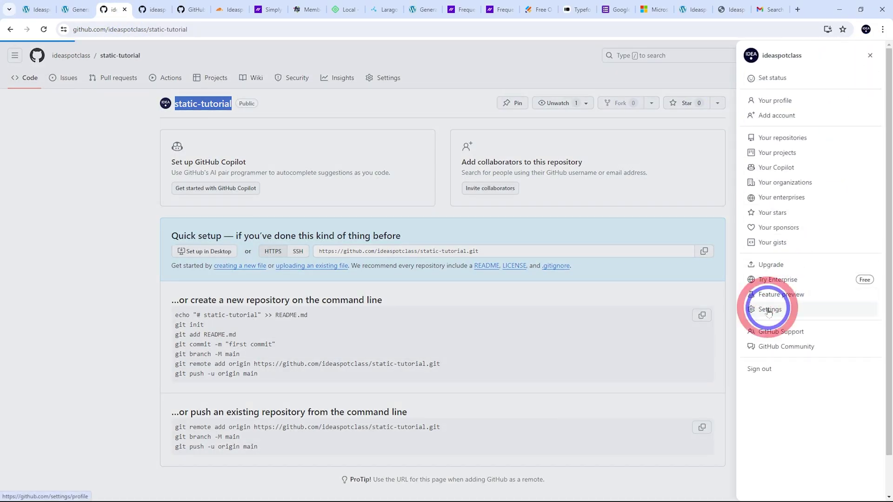
pyautogui.click(768, 311)
pyautogui.scroll(-2, 219, 261)
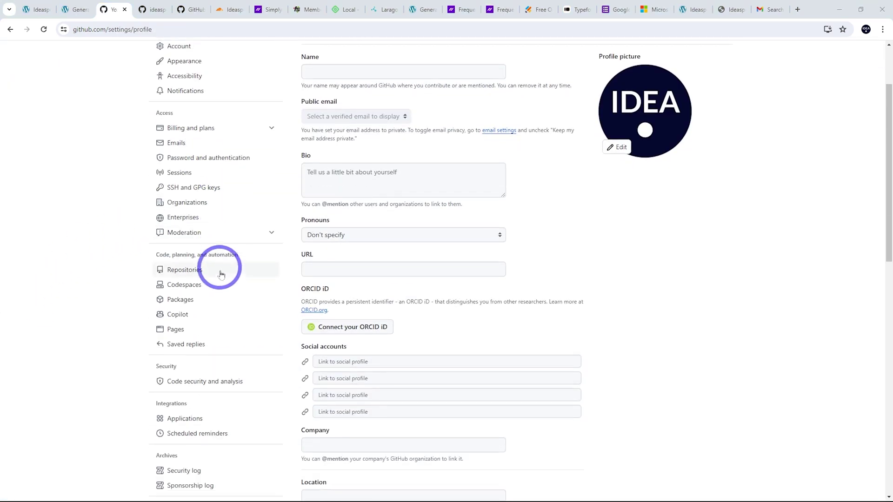
pyautogui.scroll(-3, 222, 278)
pyautogui.click(172, 369)
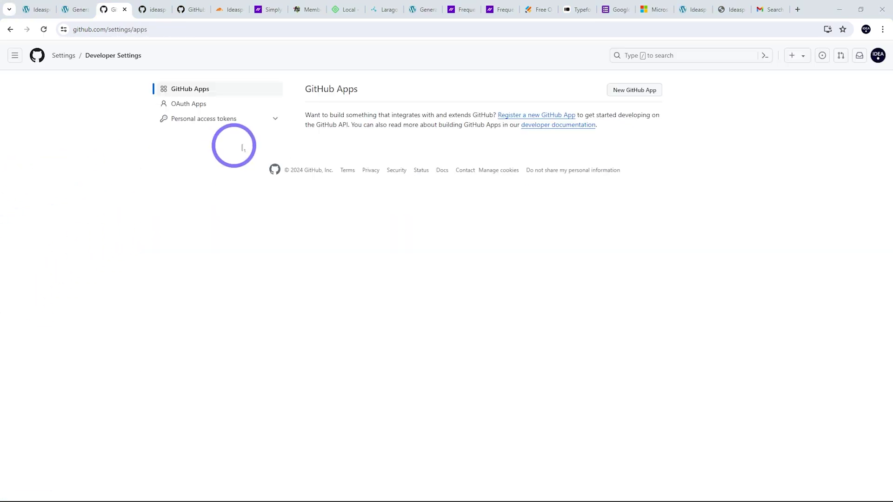
pyautogui.click(214, 119)
pyautogui.click(186, 151)
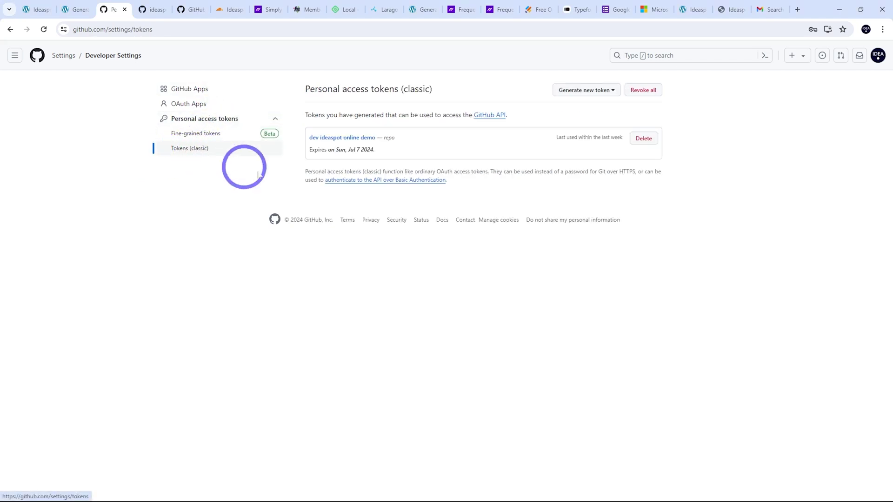
pyautogui.click(587, 91)
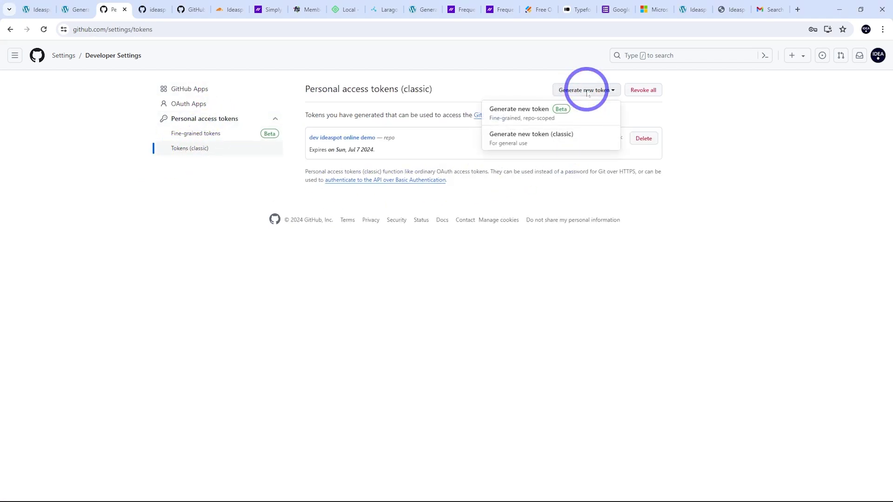
# - Generate a classic token noted static-tutorial with no expiration and full repo scope
pyautogui.click(521, 143)
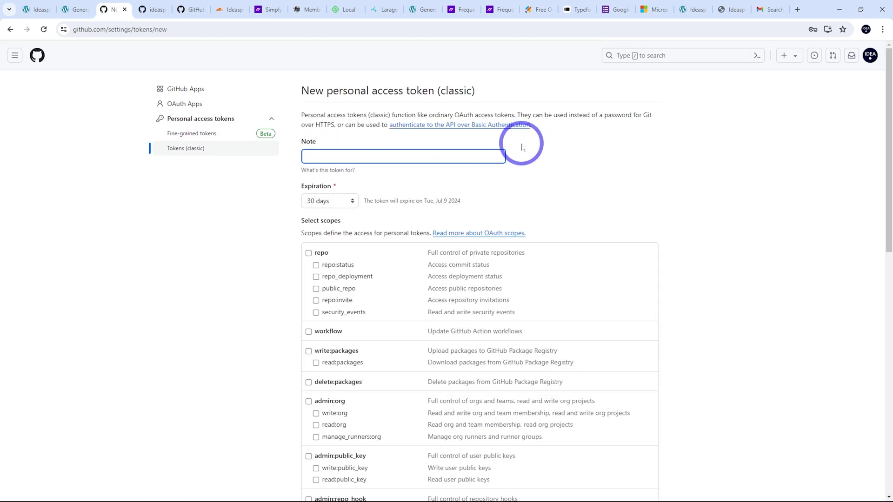
pyautogui.click(336, 156)
pyautogui.write('static-tutorial')
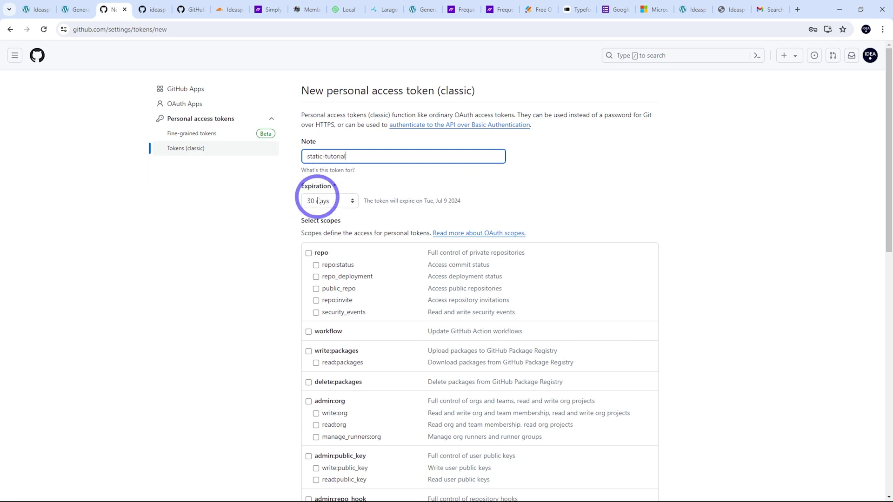
pyautogui.click(318, 201)
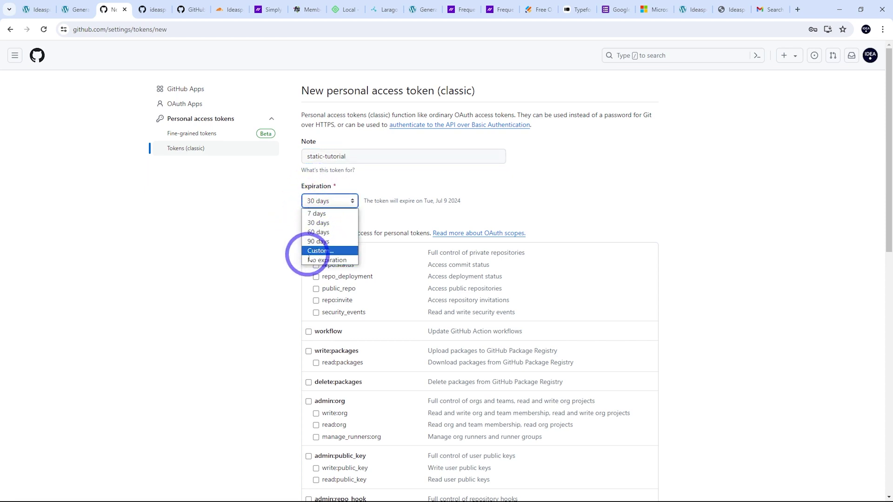
pyautogui.click(324, 260)
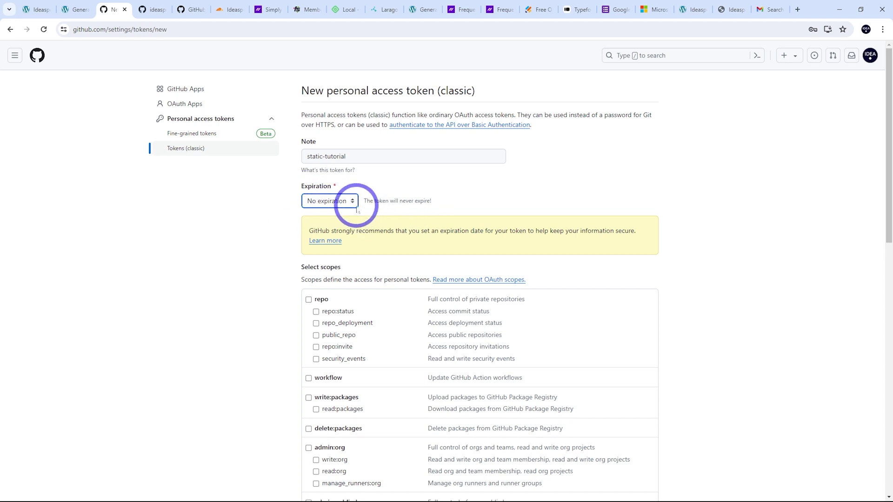
pyautogui.click(309, 300)
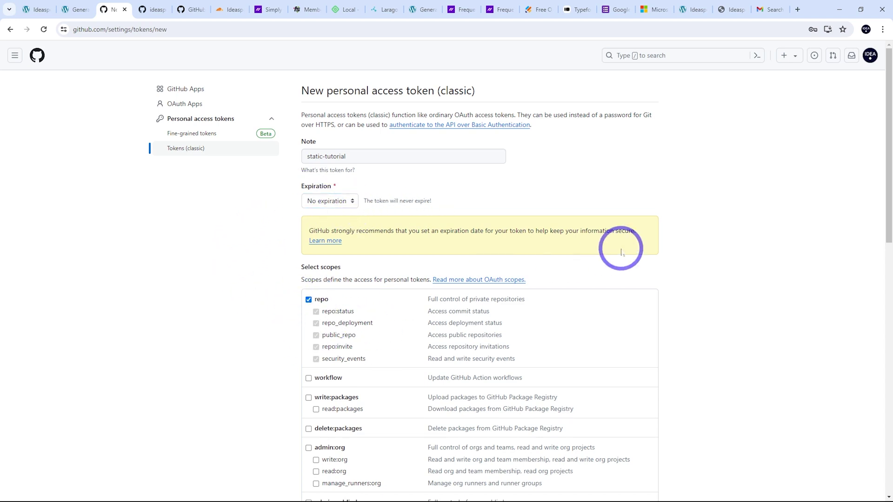
pyautogui.scroll(-10, 488, 230)
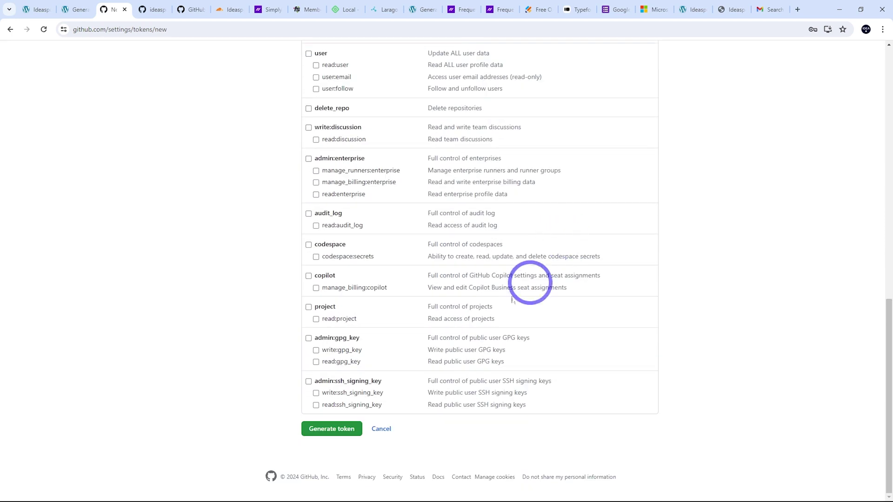
pyautogui.click(317, 429)
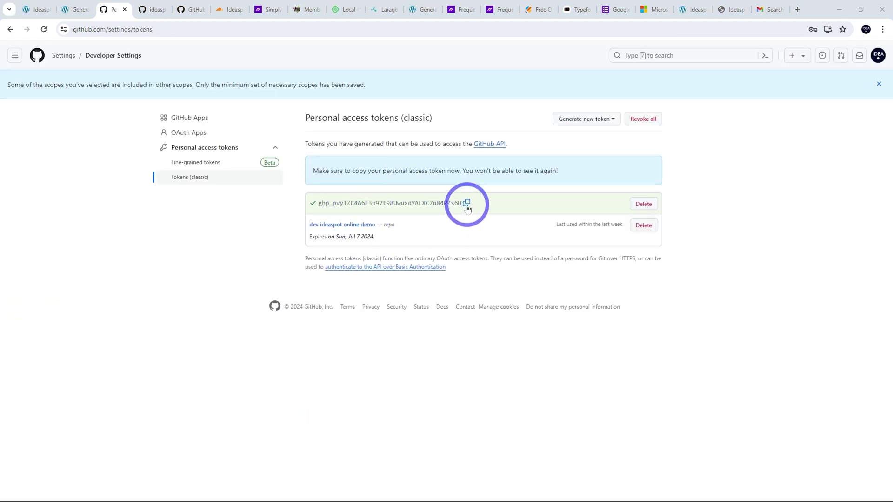
# - Paste the GitHub personal access token into Simply Static and save the deploy settings
pyautogui.click(75, 10)
pyautogui.click(300, 384)
pyautogui.hotkey('ctrl', 'v')
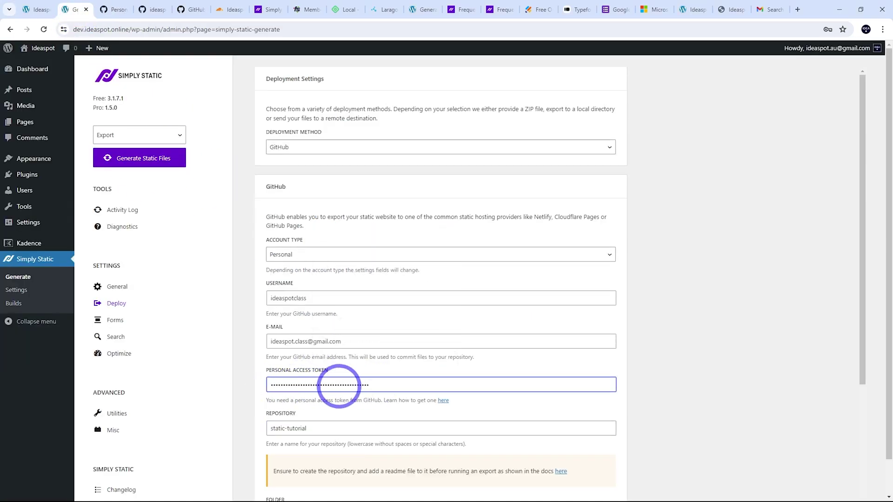
pyautogui.scroll(-4, 339, 385)
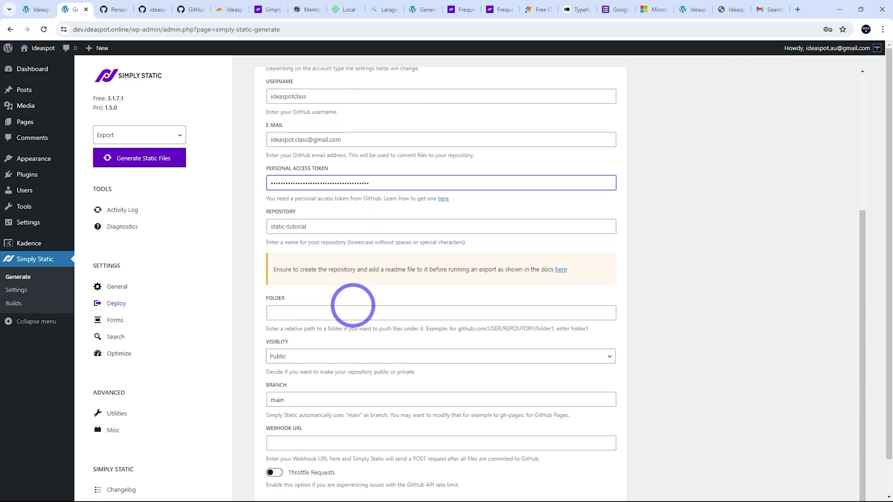
pyautogui.scroll(-1, 397, 364)
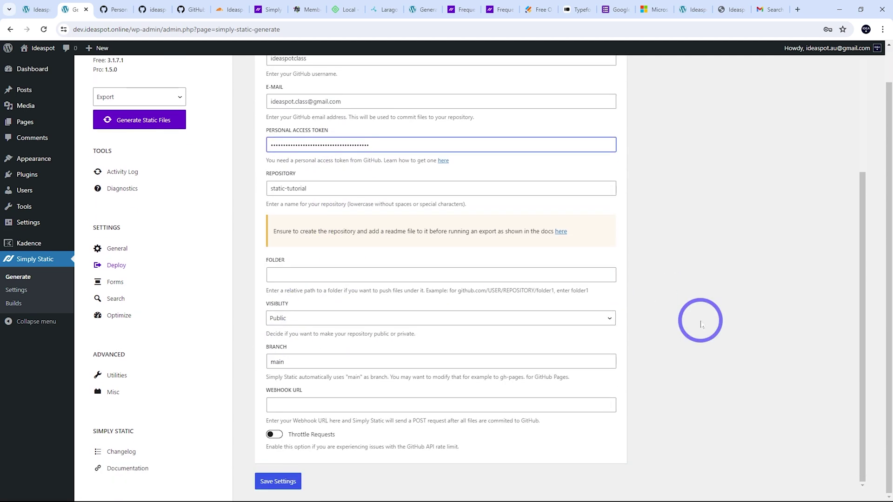
pyautogui.click(279, 483)
# - Generate the static files and follow the Activity Log until 116 of 116 files are committed
pyautogui.scroll(-1, 377, 435)
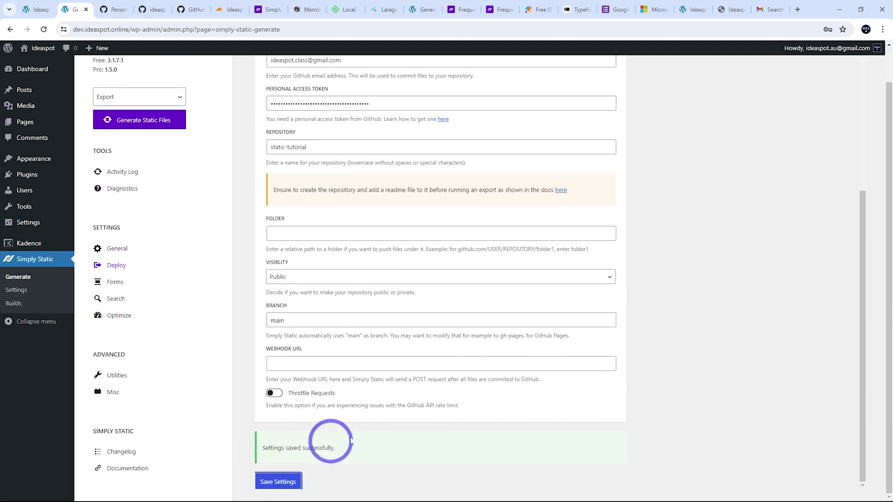
pyautogui.scroll(5, 534, 333)
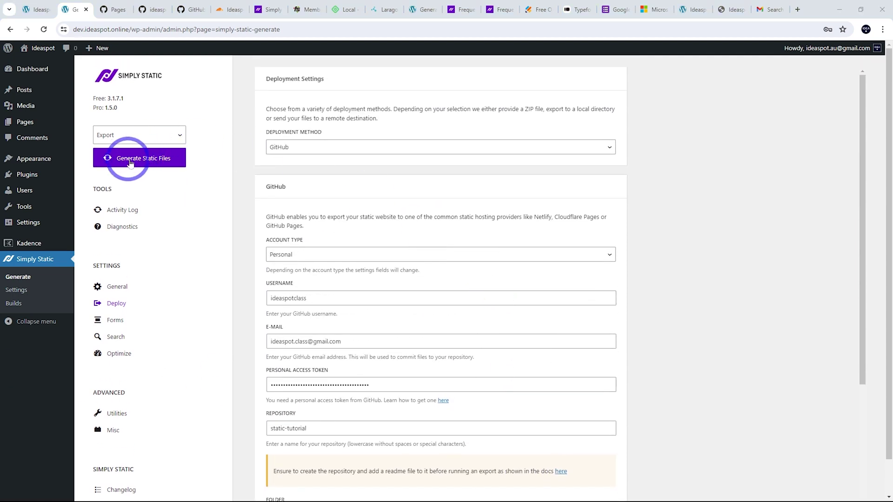
pyautogui.click(142, 159)
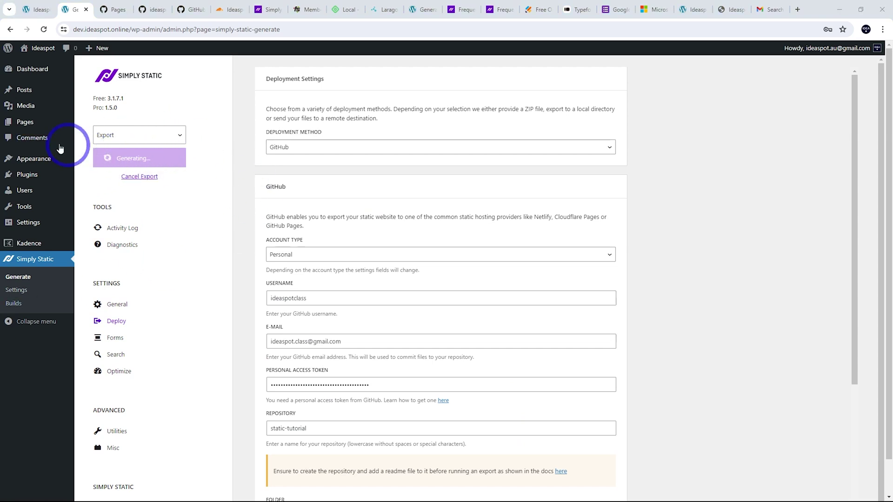
pyautogui.click(110, 209)
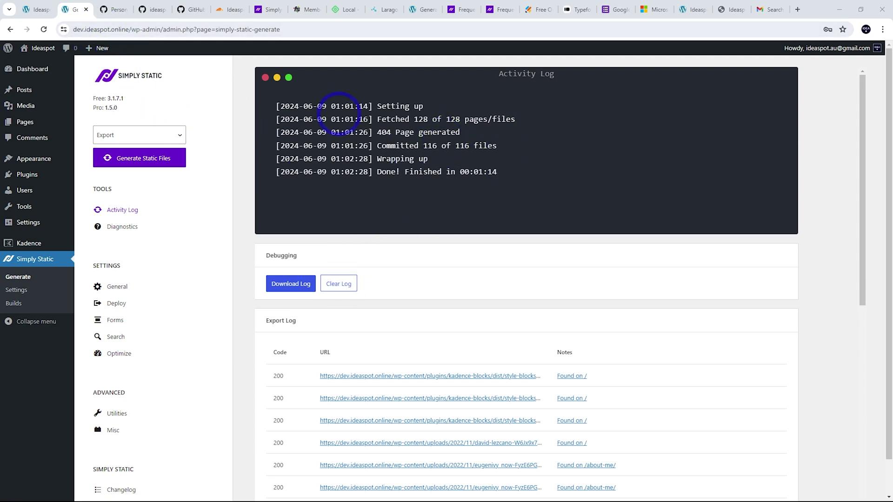
# - Go to the Pages settings of the static-tutorial repository on GitHub
pyautogui.click(116, 9)
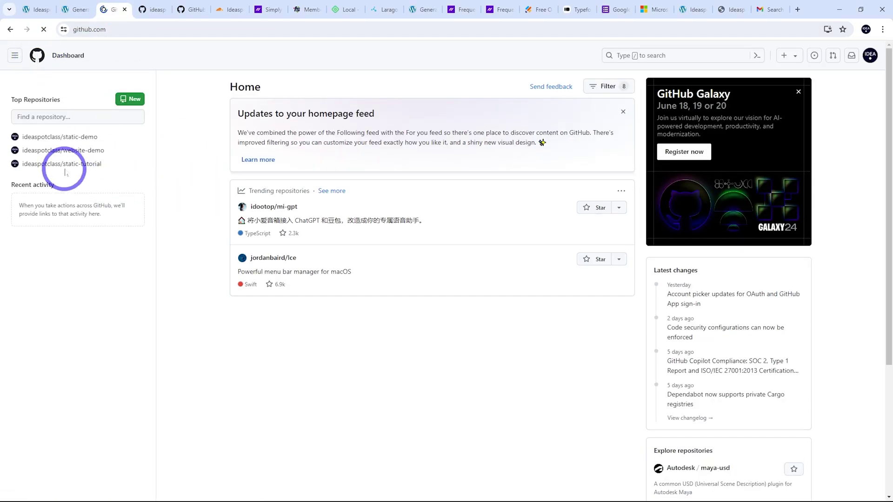
pyautogui.click(68, 164)
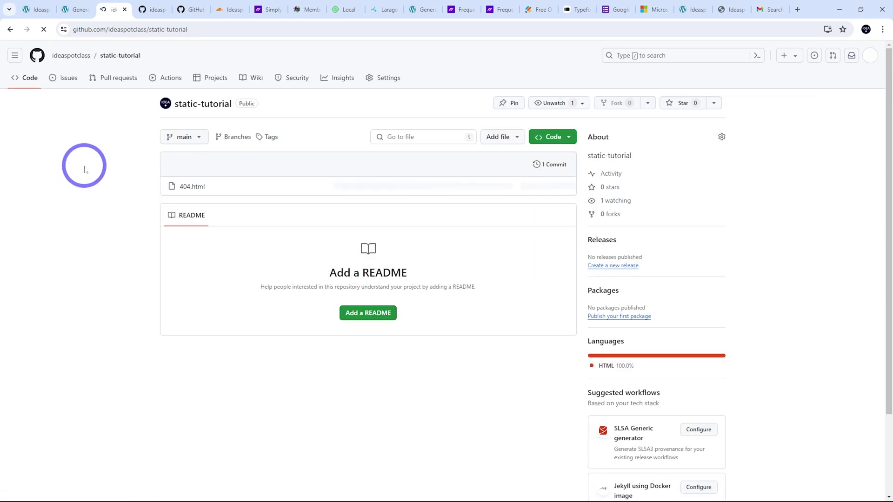
pyautogui.click(385, 77)
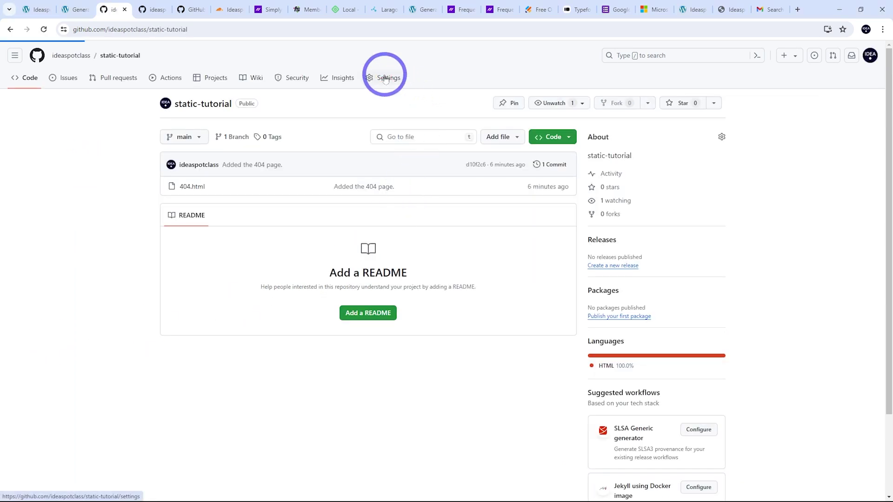
pyautogui.click(179, 301)
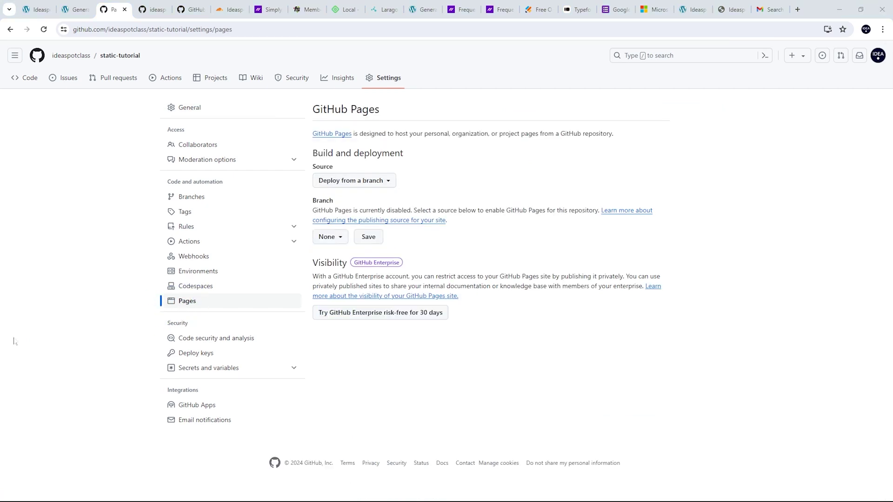
# - Set Pages to publish from the main branch at / (root) and save
pyautogui.click(329, 237)
pyautogui.click(329, 301)
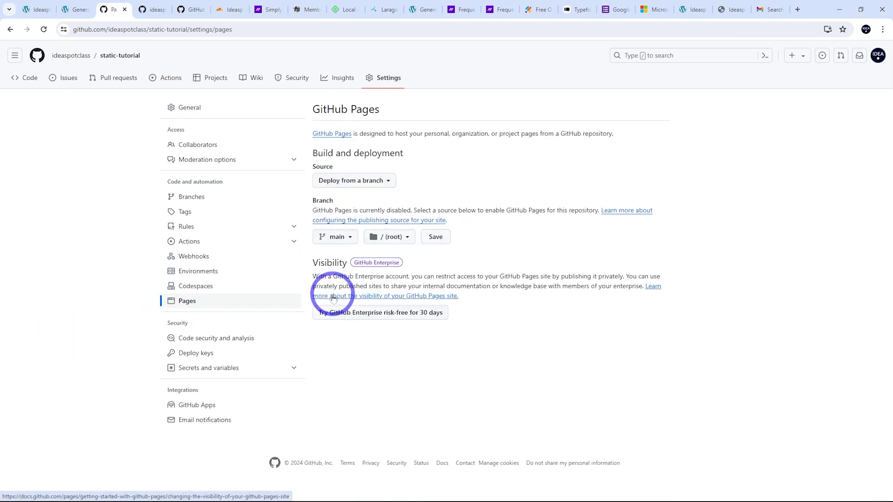
pyautogui.click(437, 238)
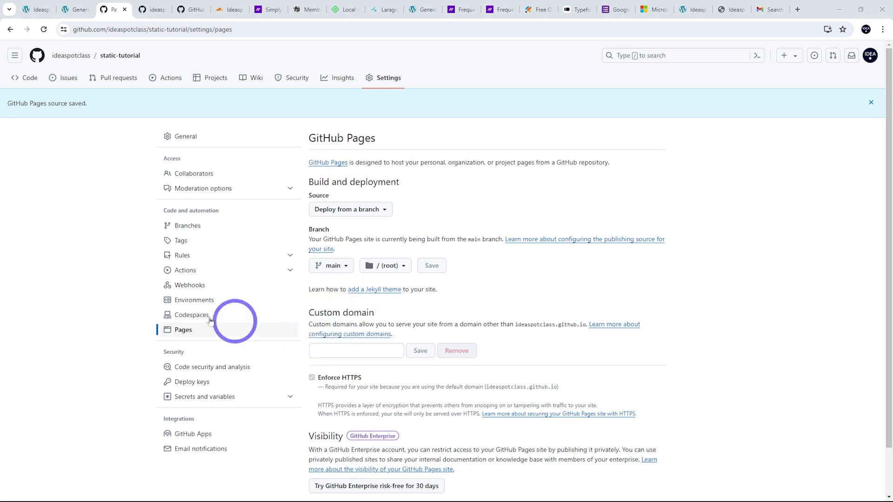
pyautogui.rightClick(606, 328)
# - Open the 'Managing a custom domain' docs article and select the A-record IP 185.199.108.153
pyautogui.click(633, 333)
pyautogui.click(141, 9)
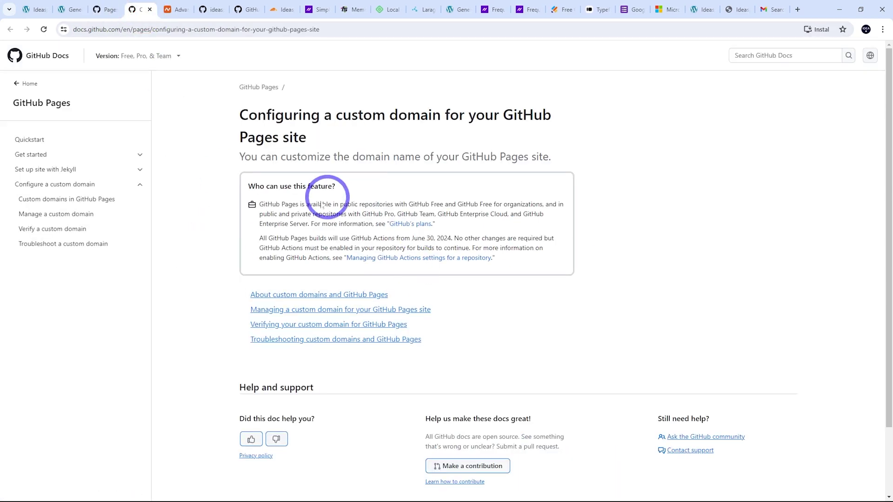
pyautogui.click(272, 309)
pyautogui.scroll(-14, 319, 274)
pyautogui.scroll(-1, 324, 280)
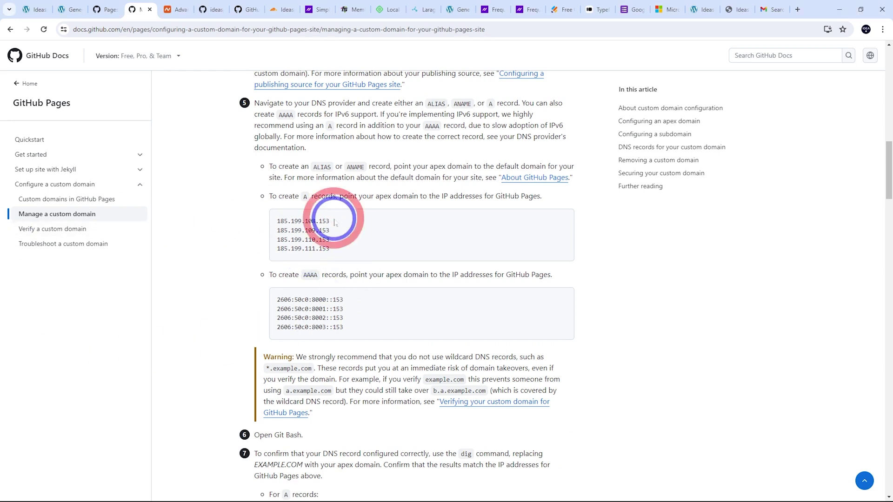
pyautogui.moveTo(334, 222); pyautogui.dragTo(278, 221)
pyautogui.hotkey('ctrl', 'c')
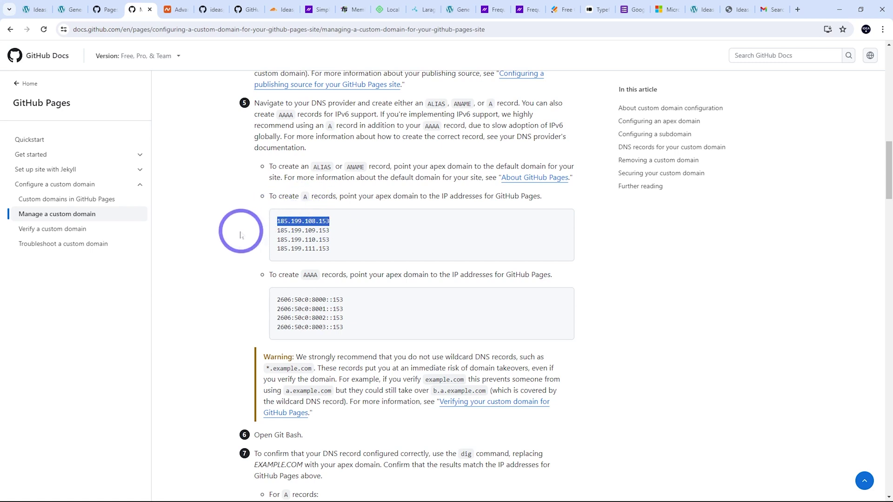
pyautogui.click(174, 10)
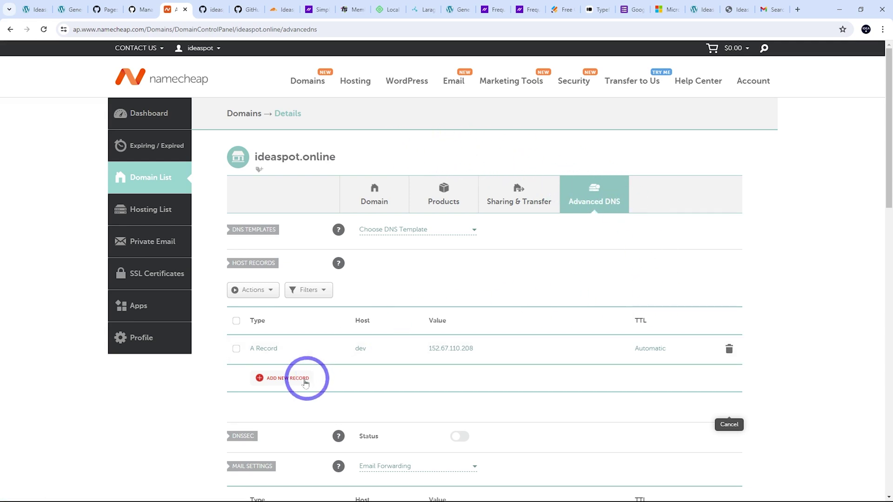
# - Add an @ A record for 185.199.108.153, then copy the next IP 185.199.109.153
pyautogui.click(288, 378)
pyautogui.click(266, 201)
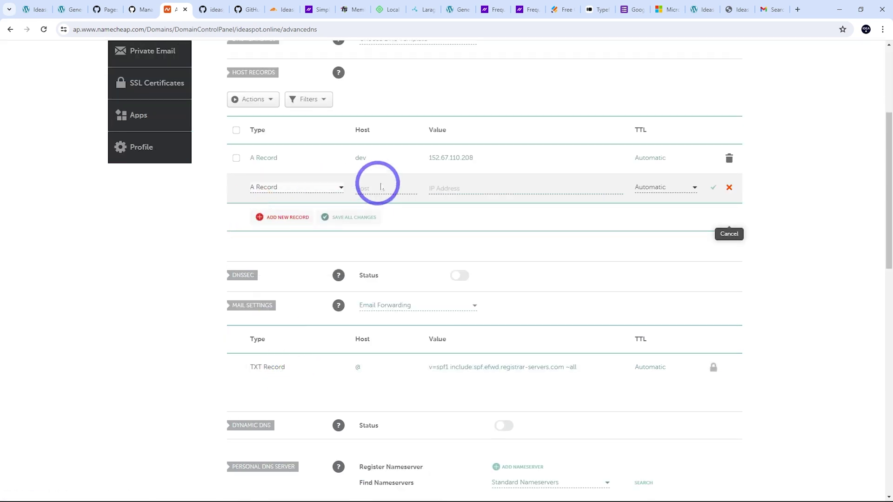
pyautogui.click(386, 188)
pyautogui.write('@')
pyautogui.click(469, 188)
pyautogui.hotkey('ctrl', 'v')
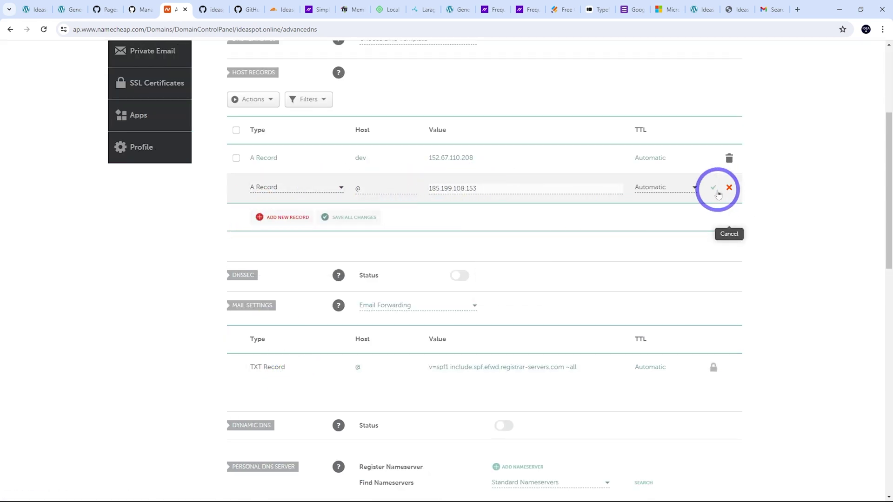
pyautogui.click(713, 188)
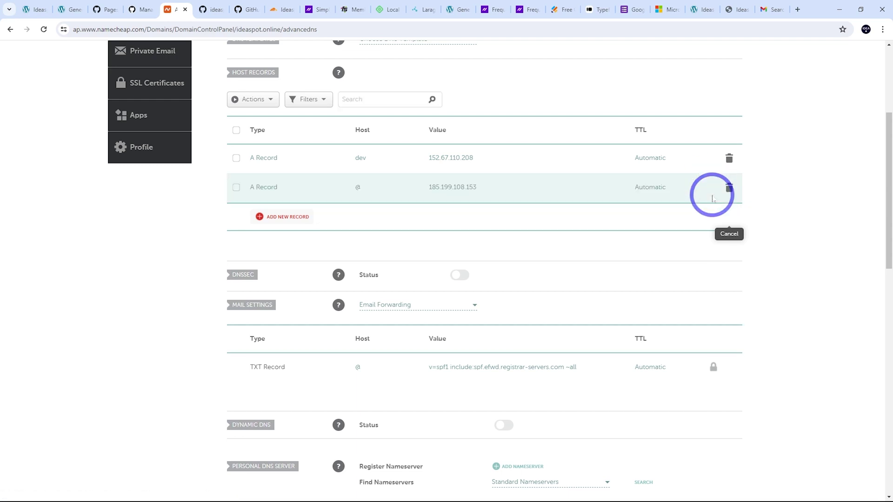
pyautogui.click(142, 11)
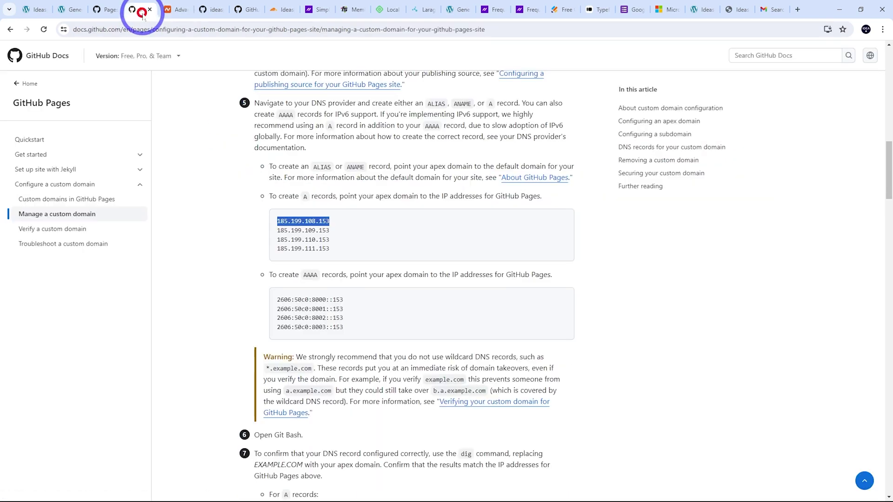
pyautogui.doubleClick(298, 230)
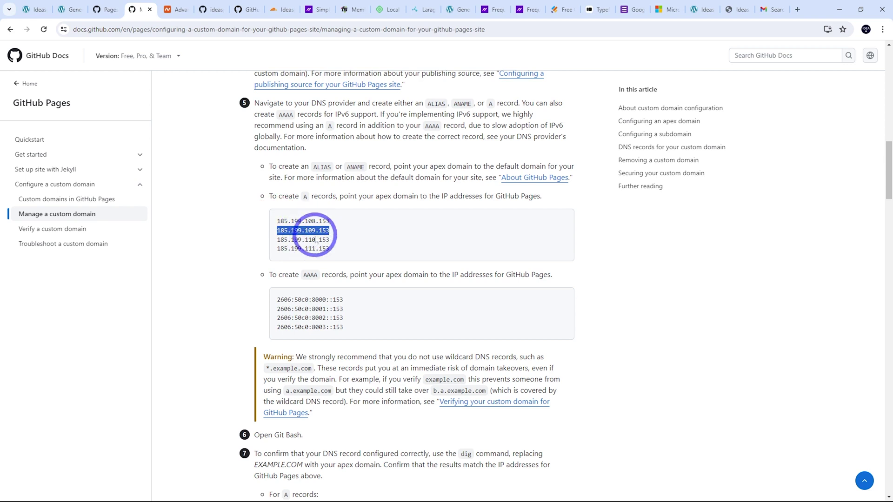
pyautogui.click(173, 9)
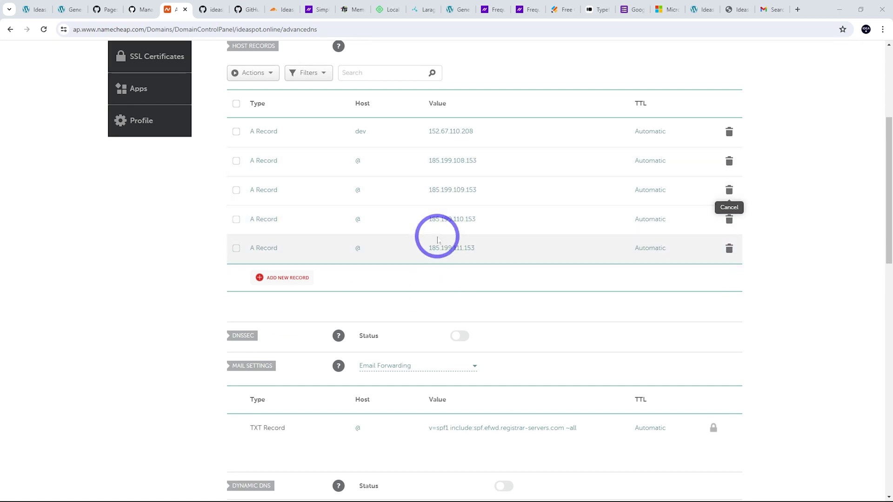
# - Add and save a www CNAME record targeting ideaspot.online
pyautogui.click(284, 281)
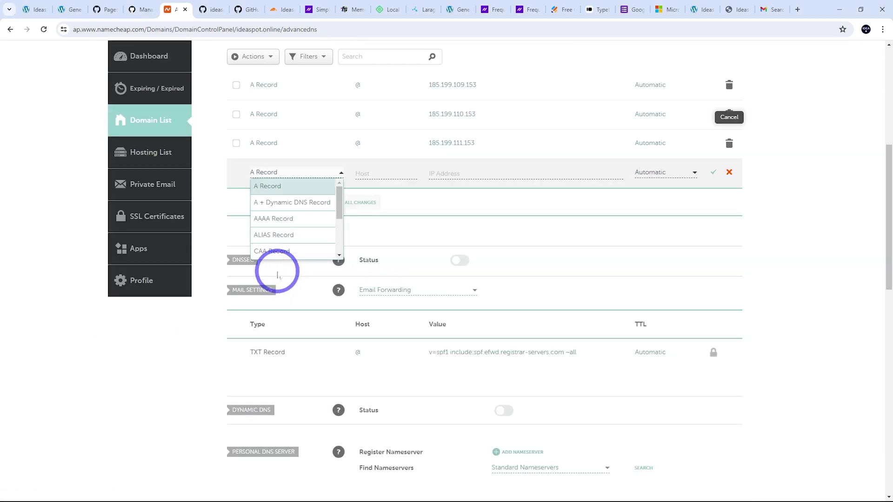
pyautogui.scroll(-3, 302, 228)
pyautogui.click(274, 185)
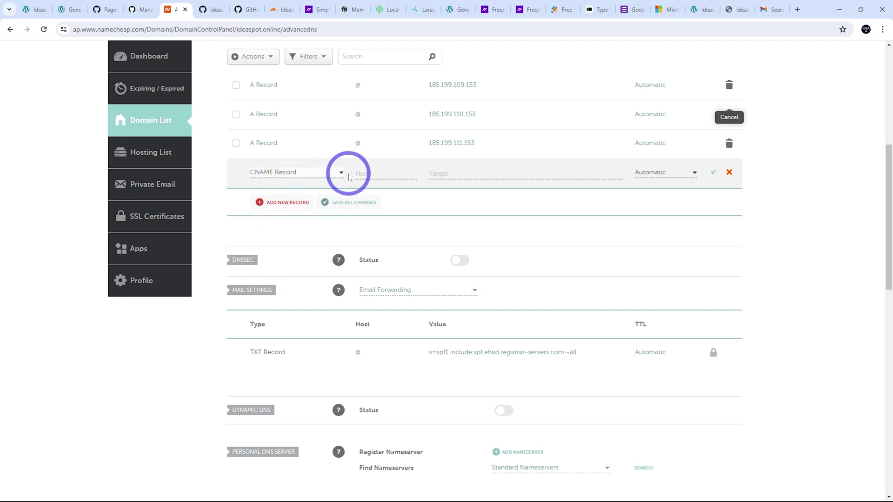
pyautogui.click(363, 174)
pyautogui.scroll(6, 487, 179)
pyautogui.moveTo(356, 132); pyautogui.dragTo(238, 135)
pyautogui.hotkey('ctrl', 'c')
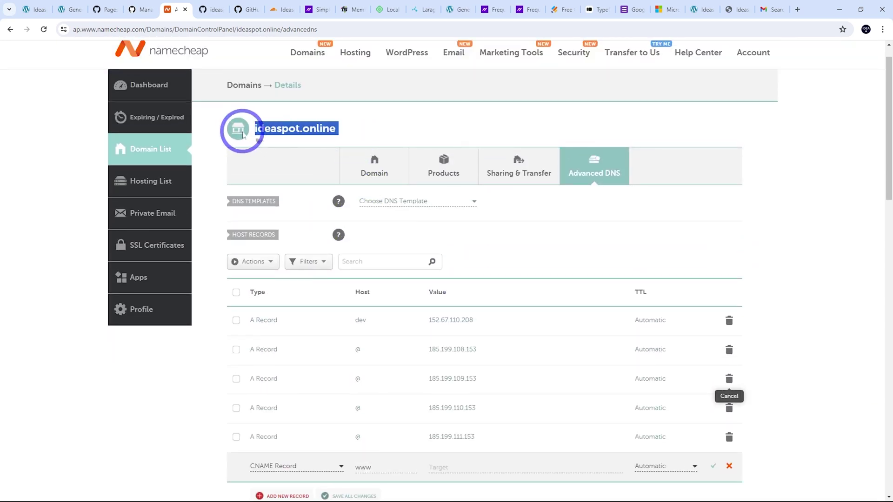
pyautogui.scroll(-3, 434, 313)
pyautogui.click(460, 325)
pyautogui.hotkey('ctrl', 'v')
pyautogui.click(688, 336)
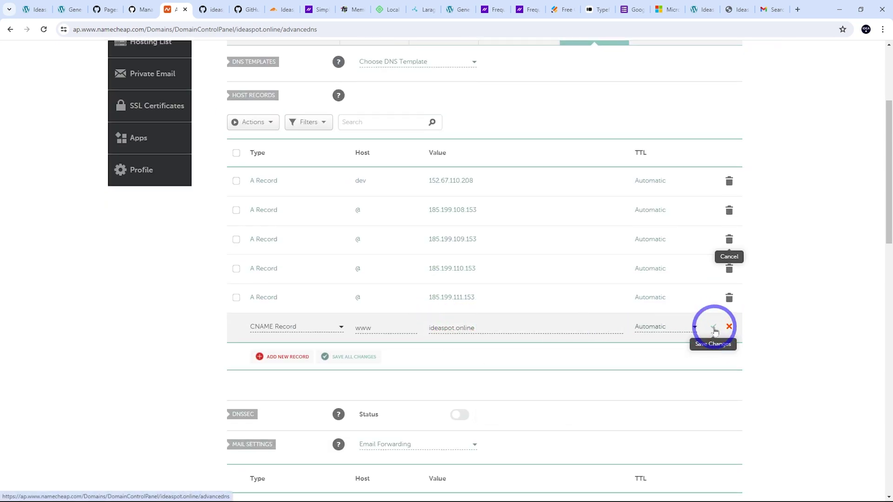
pyautogui.click(715, 330)
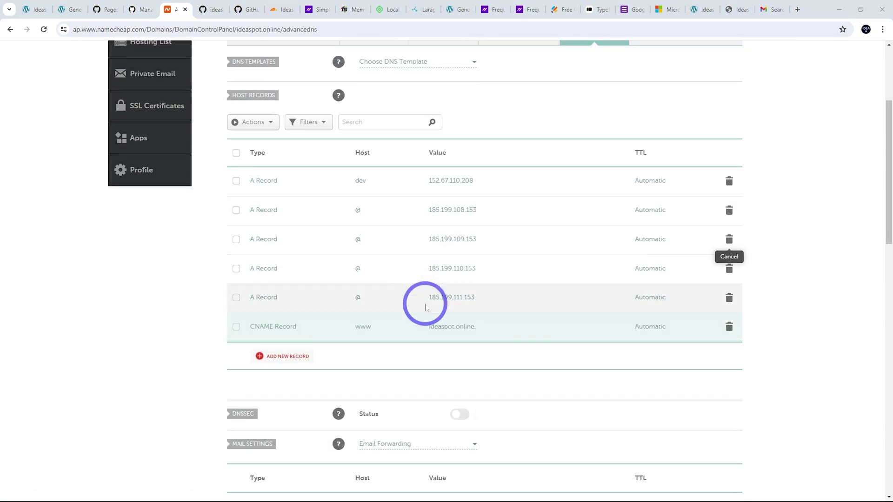
pyautogui.scroll(1, 427, 303)
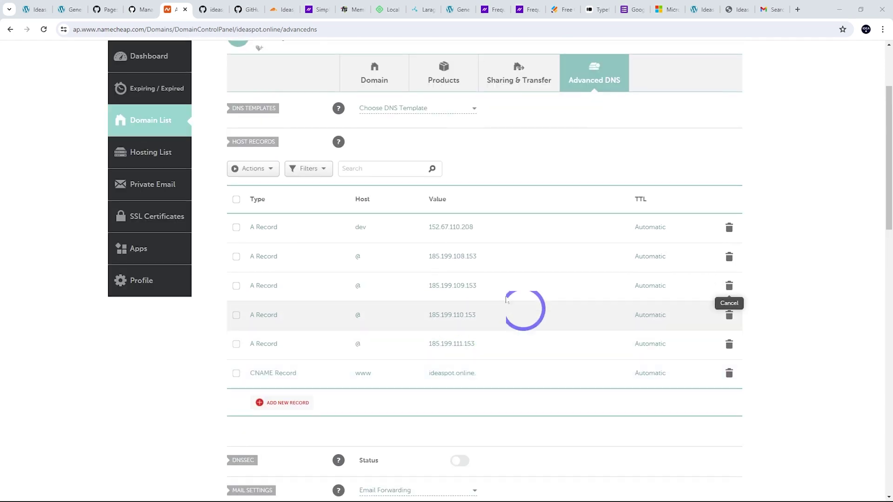
# - Review DNS Checker's worldwide A-record results for ideaspot.online against the GitHub Pages IPs
pyautogui.click(147, 10)
pyautogui.click(106, 9)
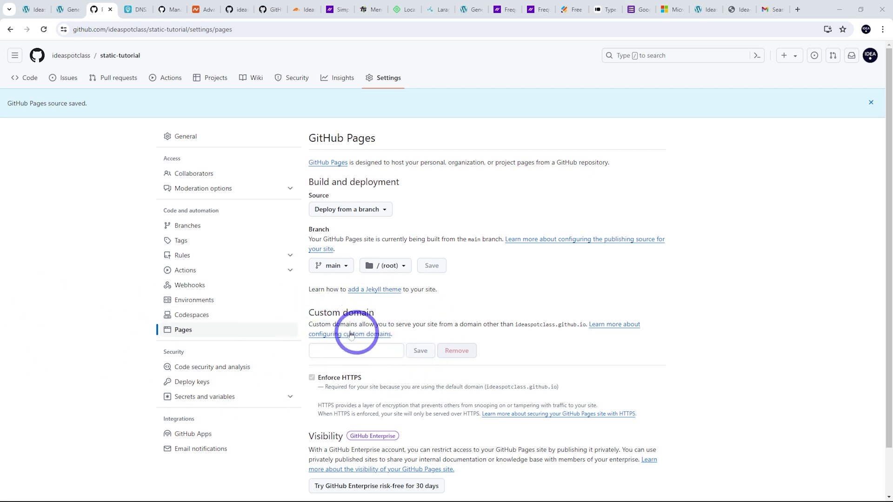
pyautogui.click(141, 11)
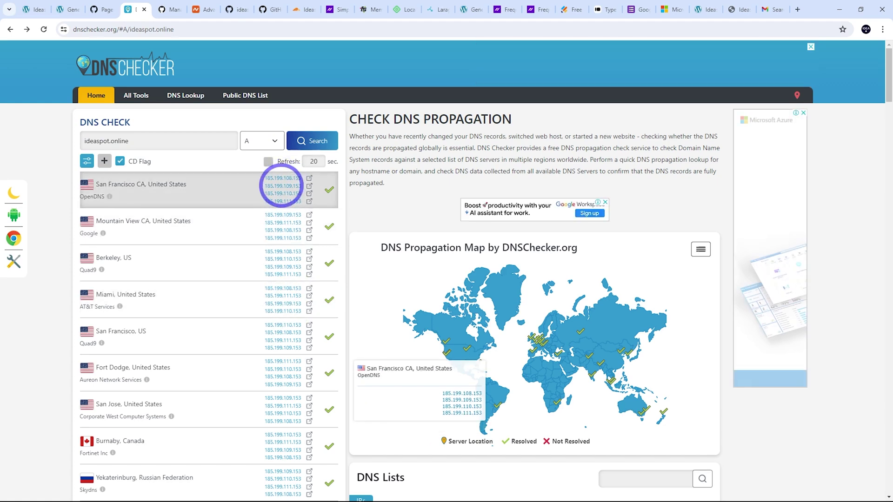
# - Paste ideaspot.online into the Pages Custom domain field and save it
pyautogui.click(99, 9)
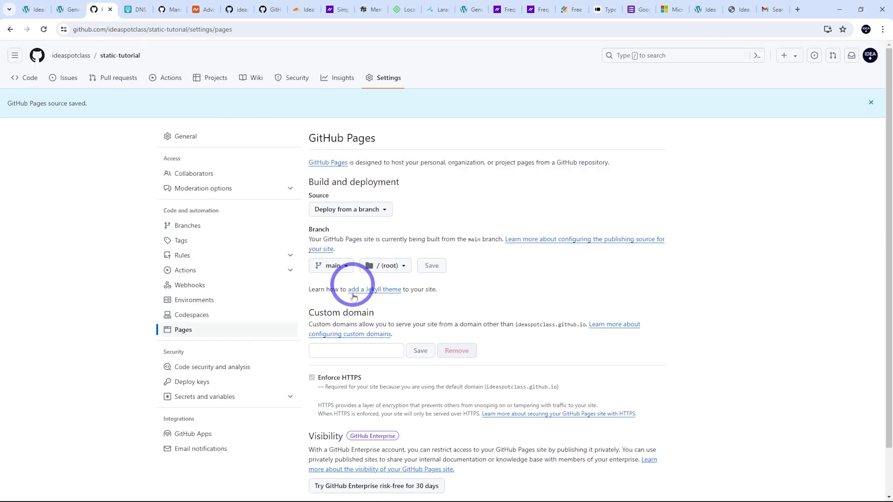
pyautogui.click(336, 351)
pyautogui.hotkey('ctrl', 'v')
pyautogui.click(420, 352)
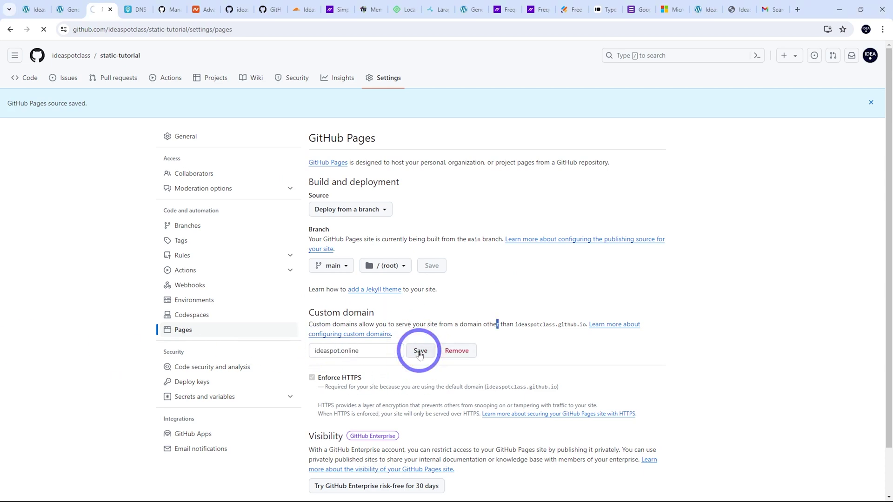
pyautogui.scroll(-2, 393, 386)
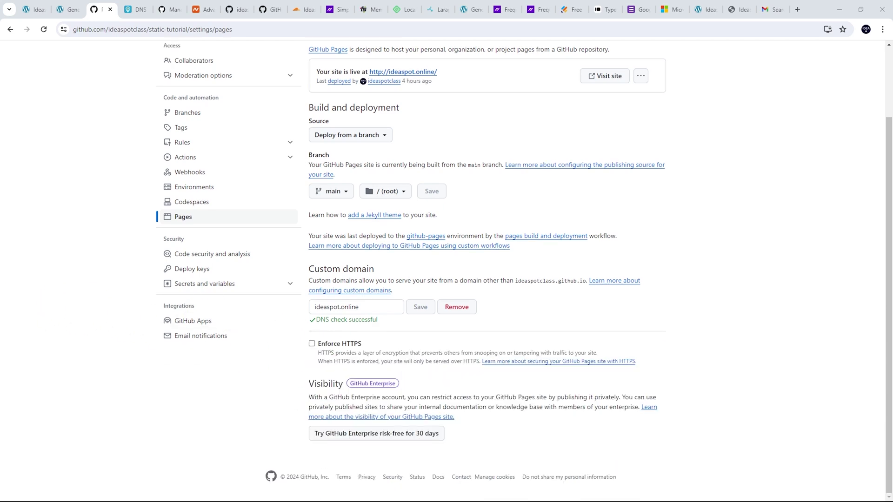
# - Enforce HTTPS, then open ideaspot.online and browse its About, Portfolio and Home pages
pyautogui.click(312, 343)
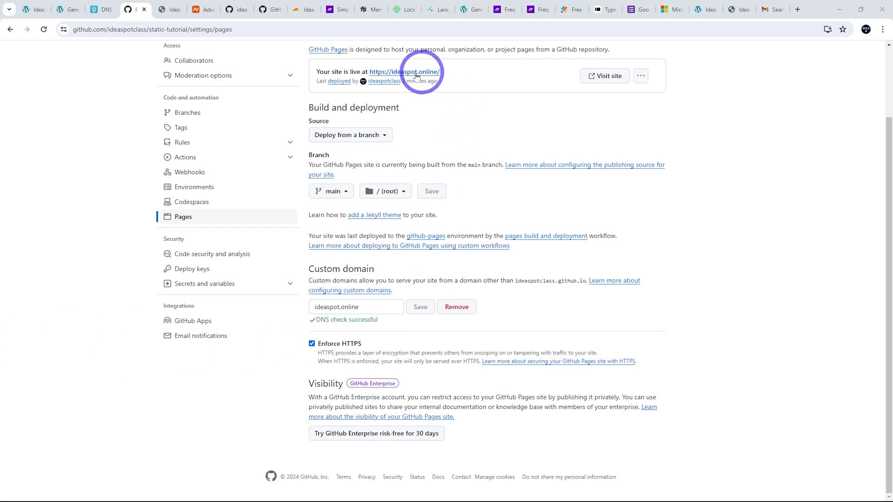
pyautogui.click(413, 73)
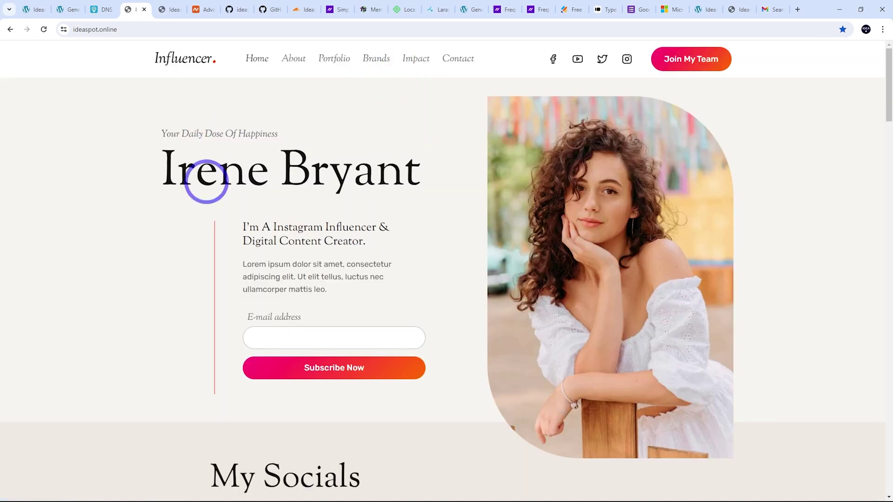
pyautogui.click(293, 60)
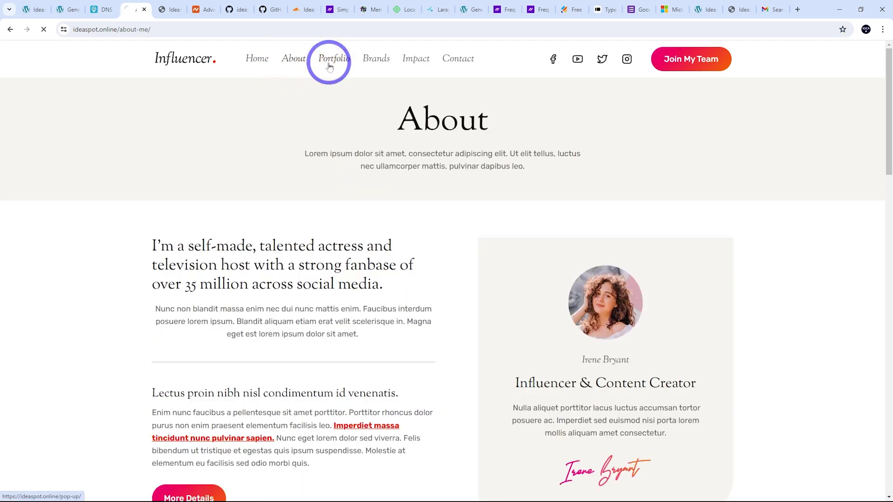
pyautogui.click(329, 60)
pyautogui.click(294, 59)
pyautogui.click(257, 60)
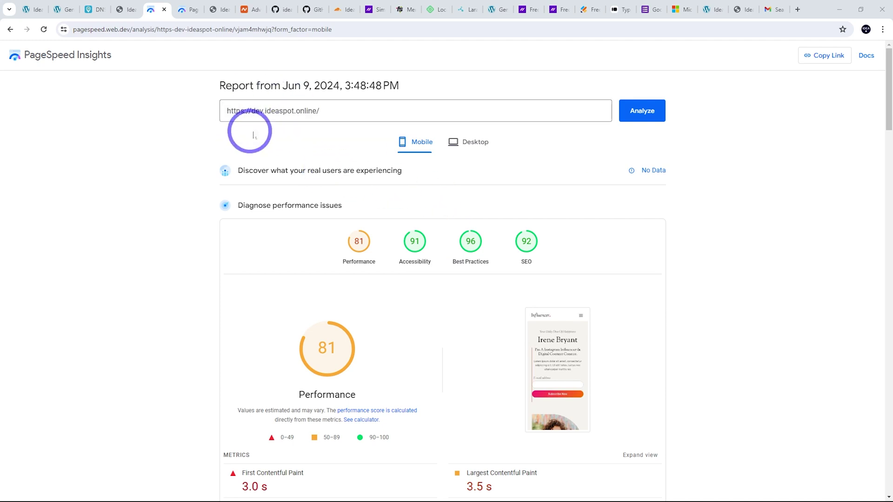
# - View the dev site's Desktop scores, then the Mobile scores of the ideaspot.online report
pyautogui.moveTo(305, 371)
pyautogui.click(462, 145)
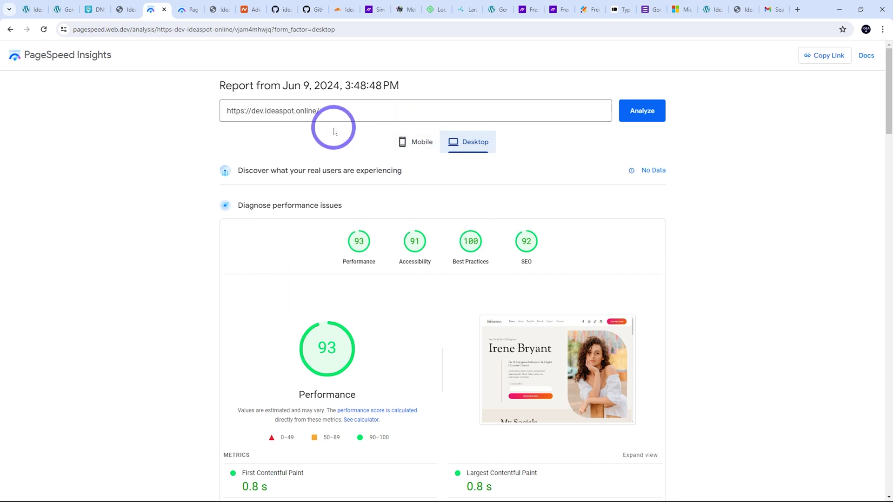
pyautogui.click(187, 11)
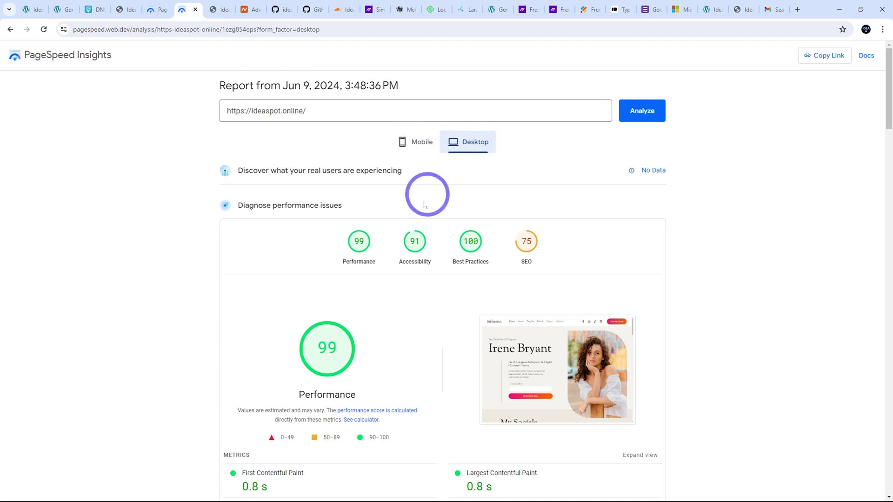
pyautogui.click(415, 141)
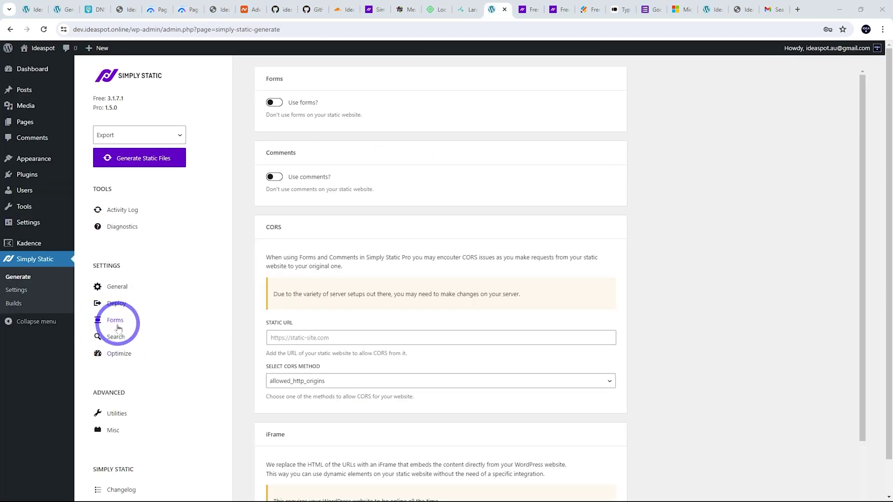
# - Read the Simply Static FAQ and look at Google Forms and Microsoft Forms as form alternatives
pyautogui.click(527, 9)
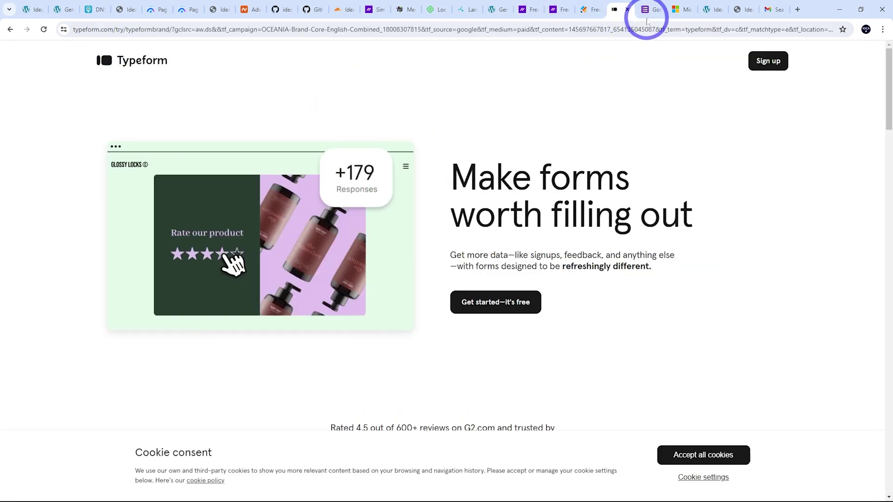
pyautogui.click(654, 9)
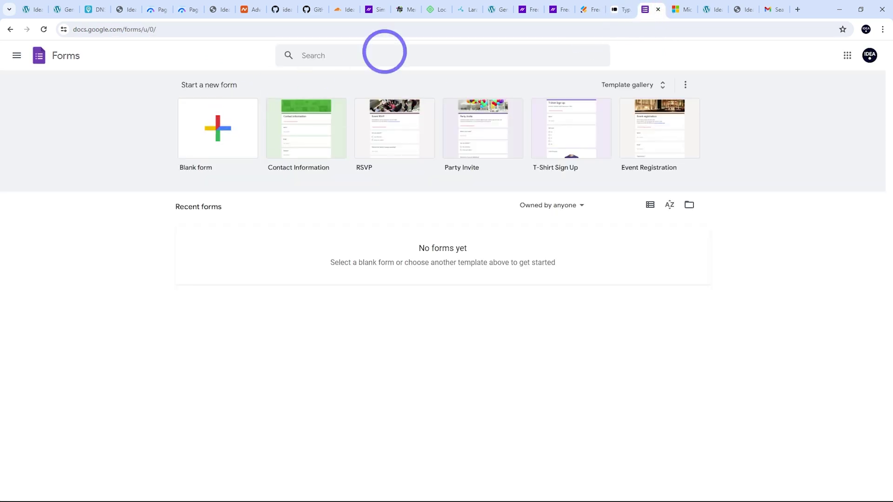
pyautogui.click(680, 9)
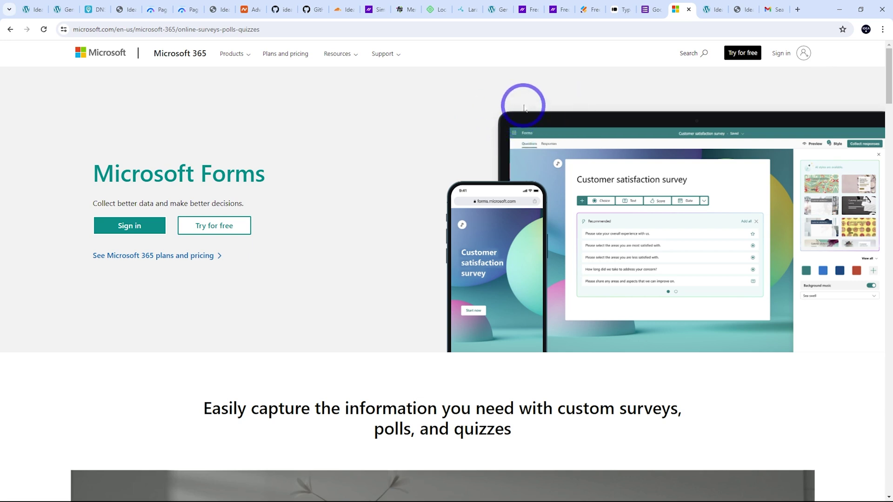
pyautogui.click(530, 10)
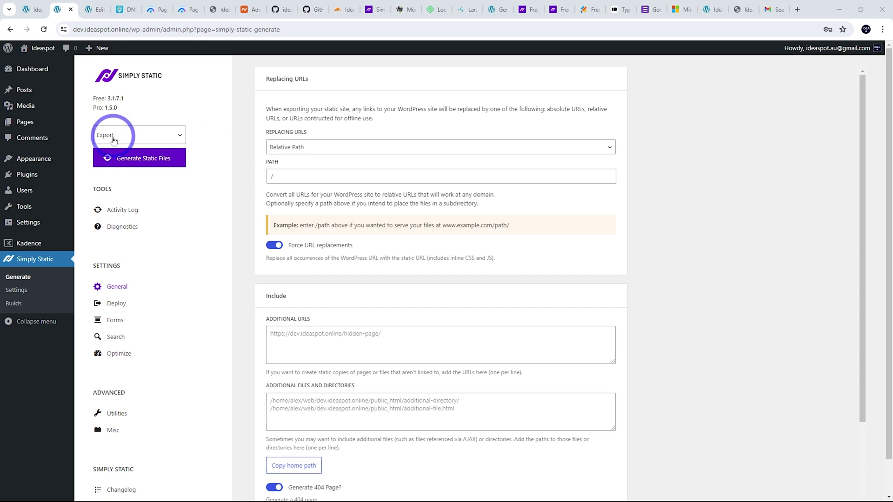
# - Switch Simply Static's export type to Update and append 'Update.' to the Home page heading
pyautogui.click(127, 138)
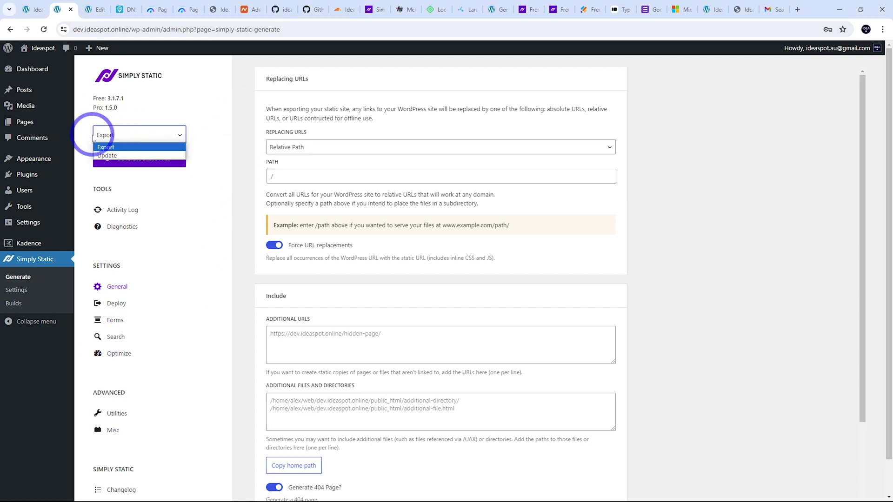
pyautogui.click(114, 150)
pyautogui.click(93, 9)
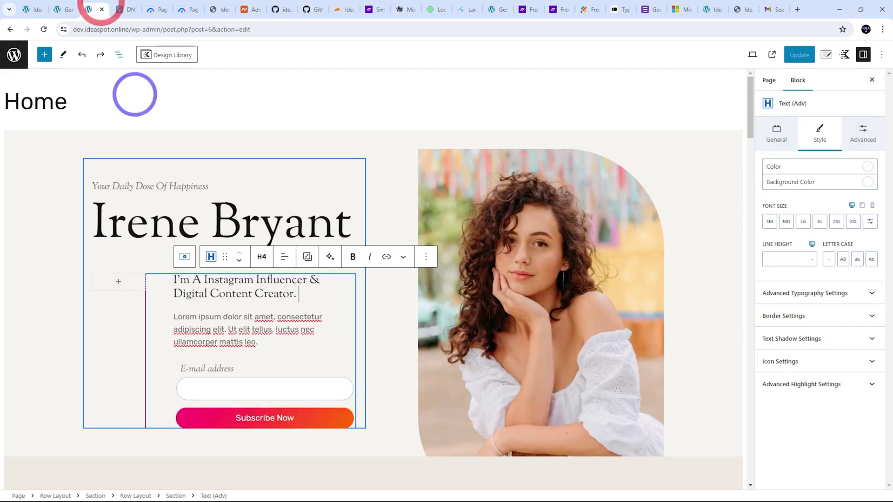
pyautogui.click(299, 294)
pyautogui.write('Update.')
pyautogui.click(799, 55)
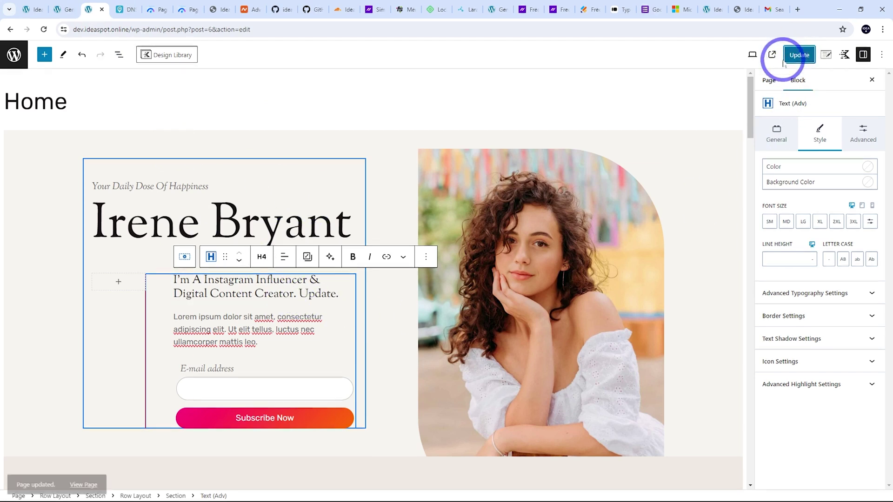
# - Generate the updated static files and reload ideaspot.online to see the change
pyautogui.click(68, 9)
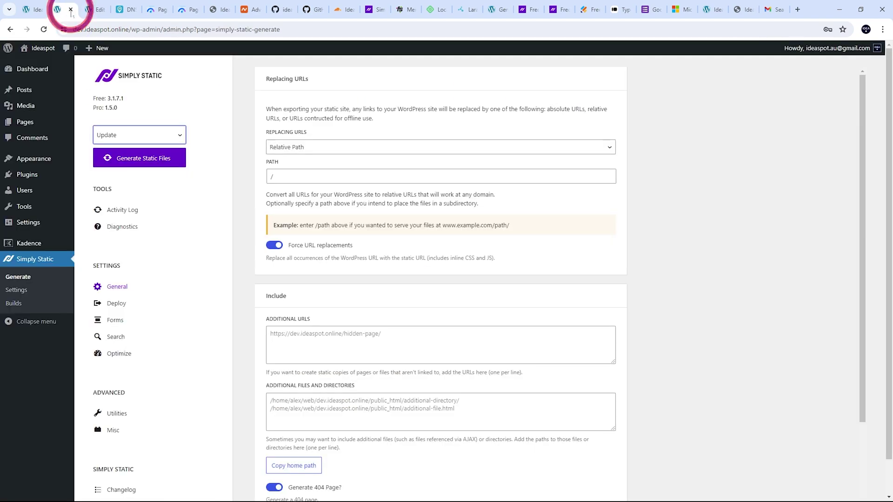
pyautogui.click(114, 135)
pyautogui.click(149, 166)
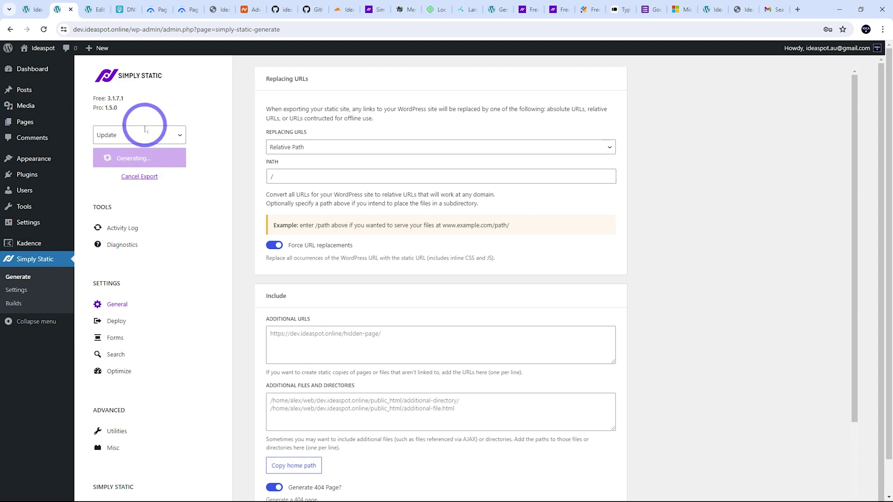
pyautogui.click(142, 175)
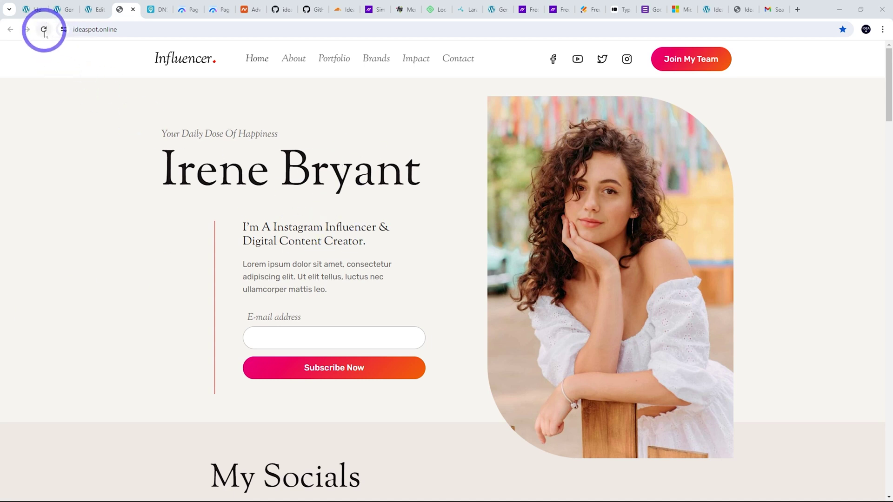
pyautogui.click(44, 30)
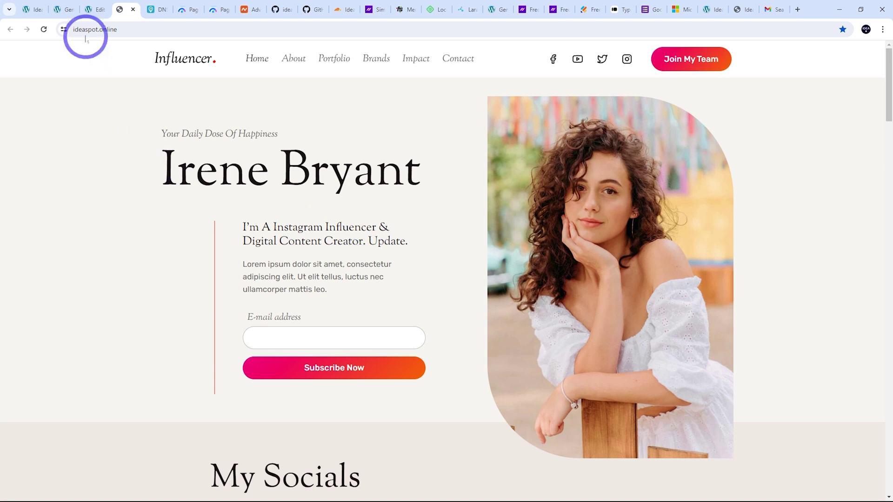
pyautogui.click(65, 9)
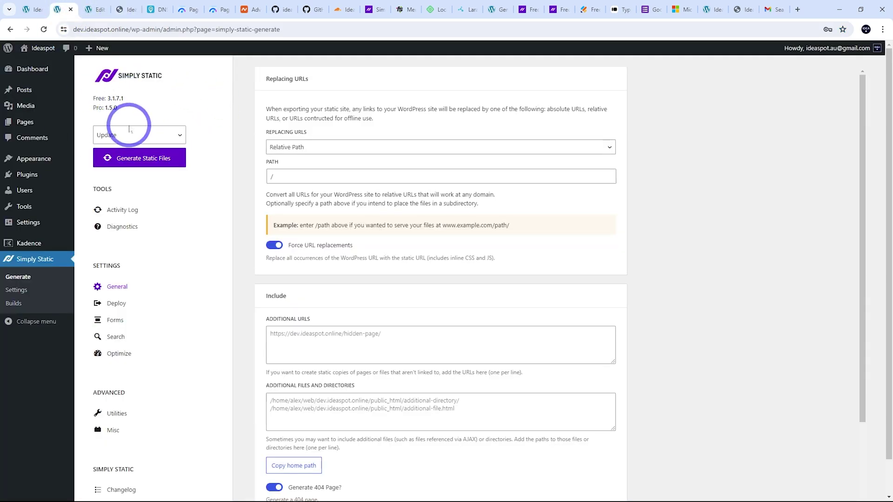
# - Choose ZIP Archive as the Deployment Method in Simply Static's Deploy settings
pyautogui.click(111, 304)
pyautogui.click(302, 147)
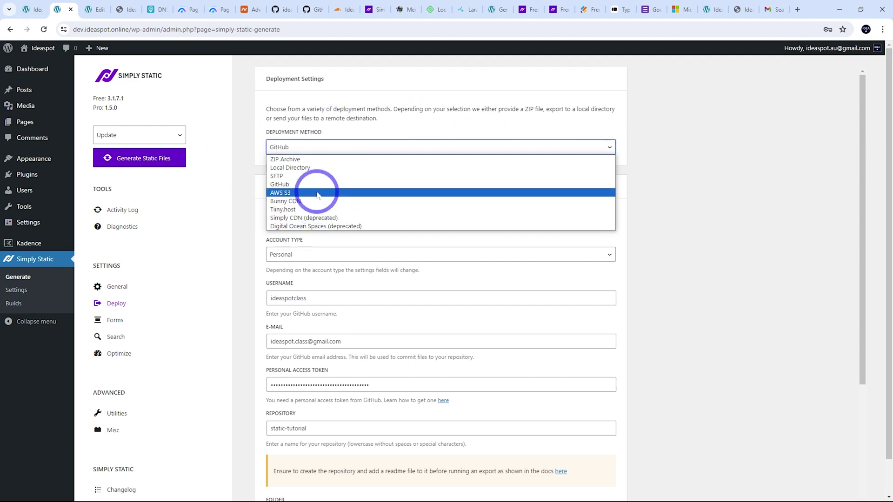
pyautogui.click(288, 161)
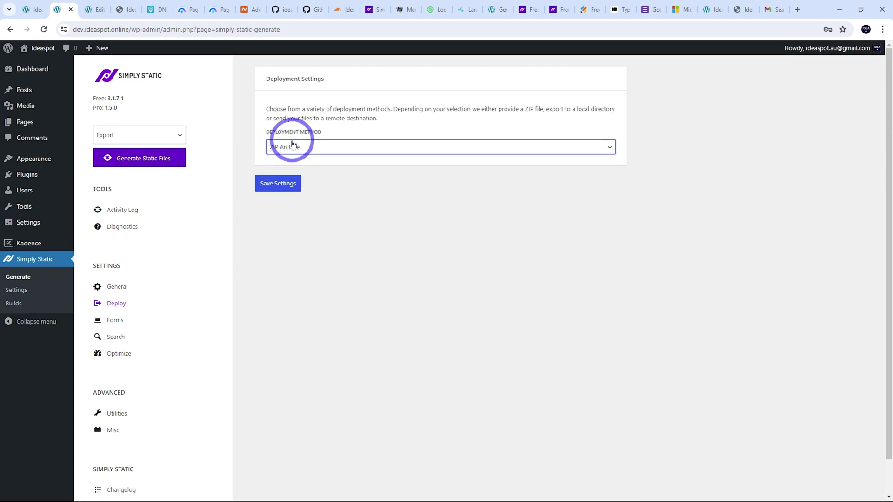
pyautogui.click(338, 9)
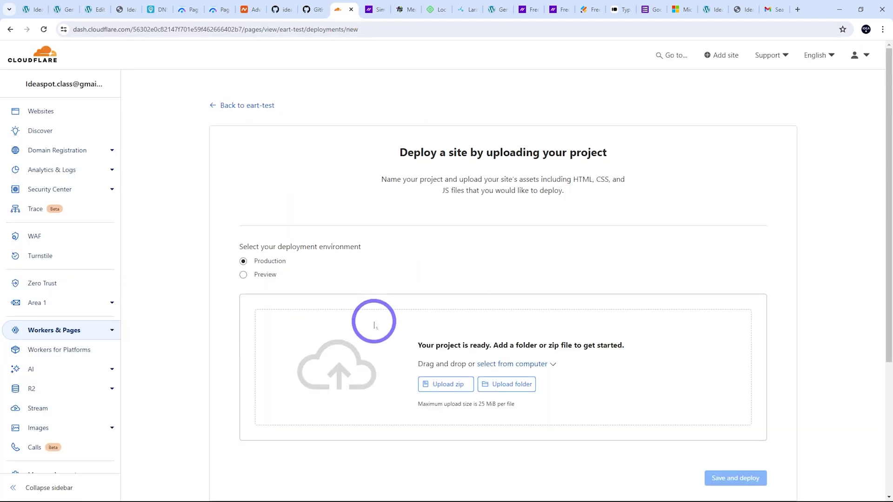